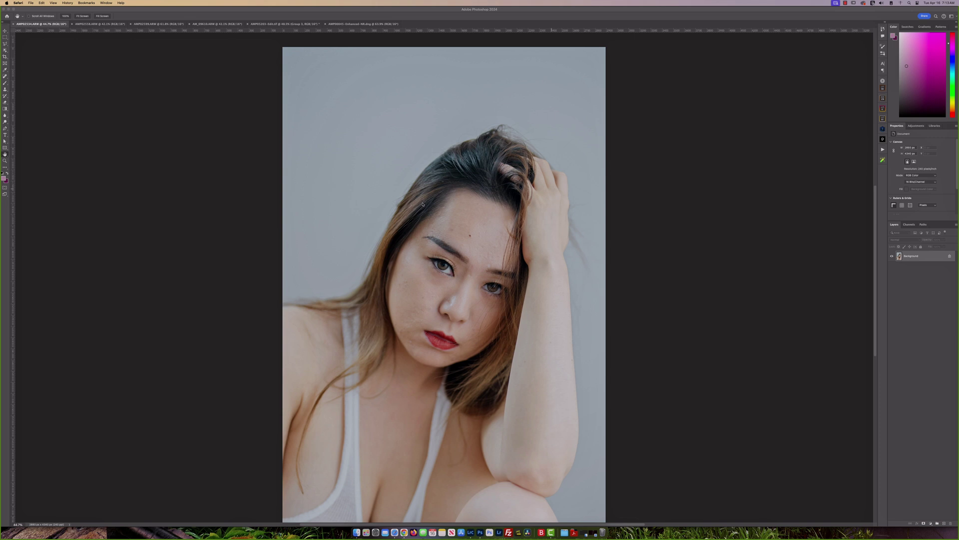
Step: Look through the six open portrait photos and return to the first one
{"action": "scroll", "coordinate": [429, 312], "scroll_direction": "down", "scroll_amount": 1}
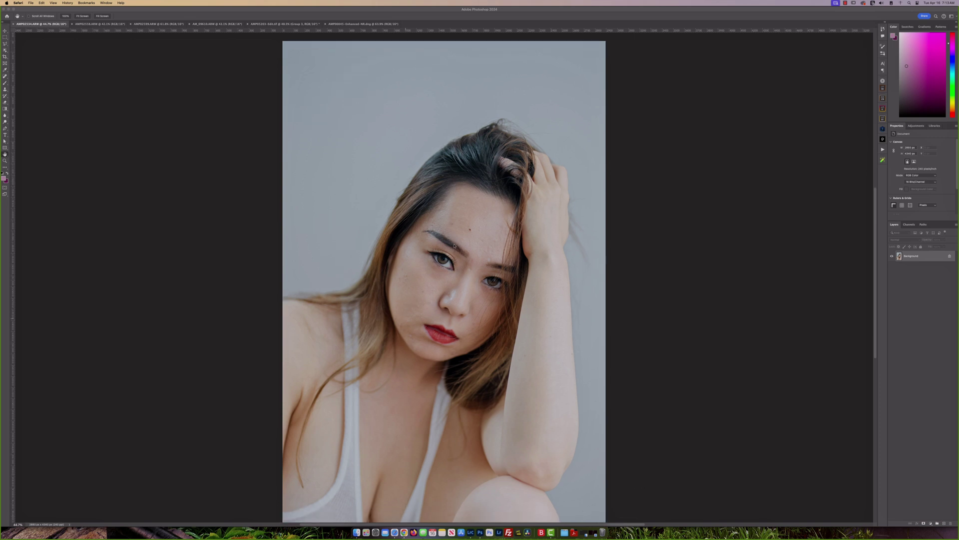
{"action": "left_click", "coordinate": [106, 25]}
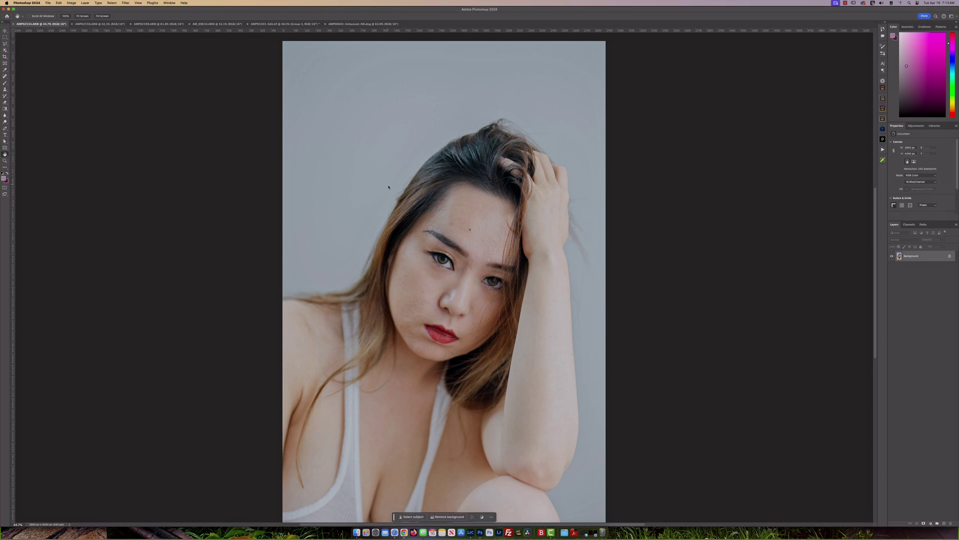
{"action": "left_click", "coordinate": [99, 23]}
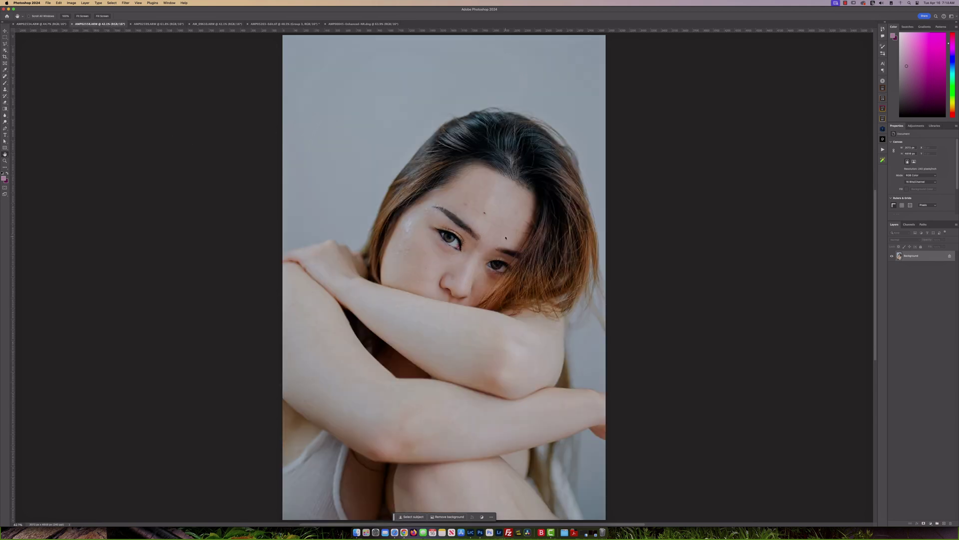
{"action": "left_click", "coordinate": [159, 24]}
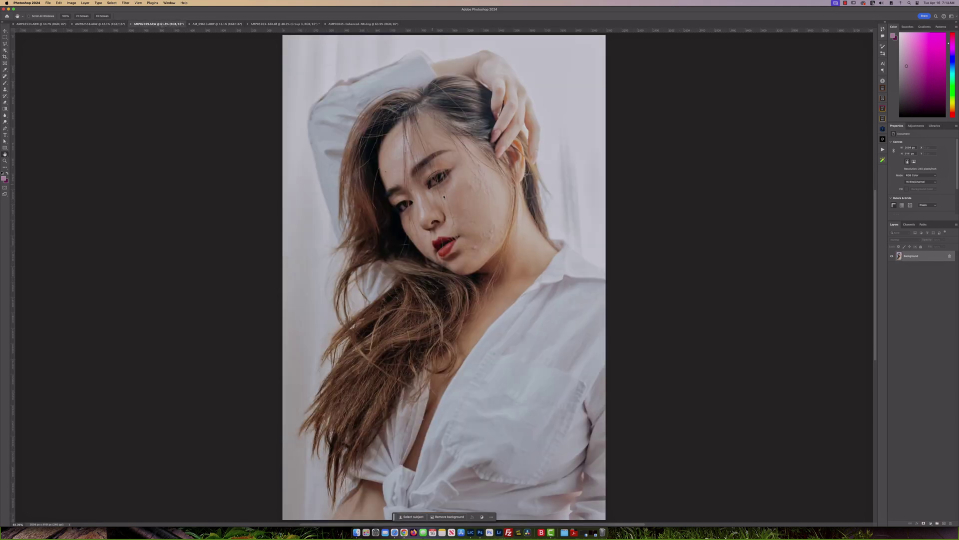
{"action": "left_click", "coordinate": [216, 24]}
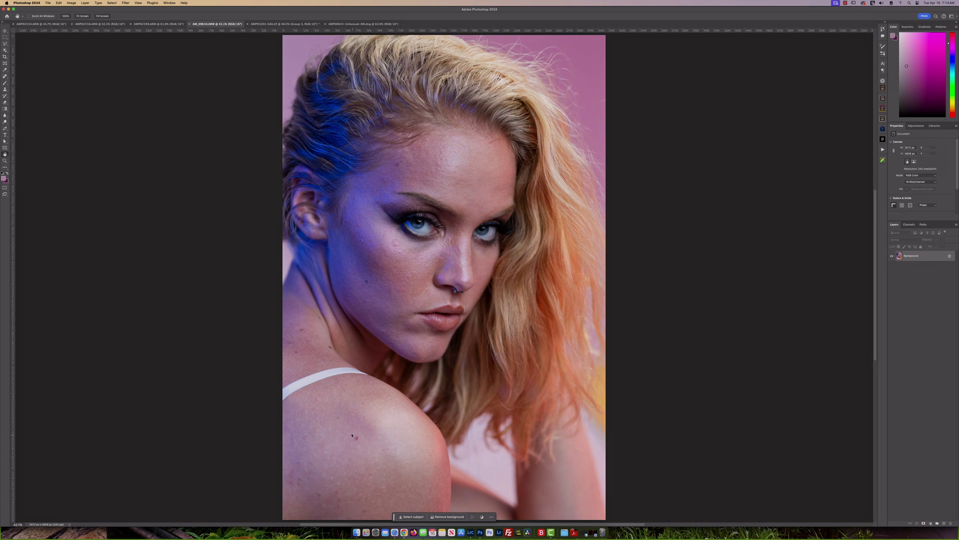
{"action": "left_click", "coordinate": [280, 24]}
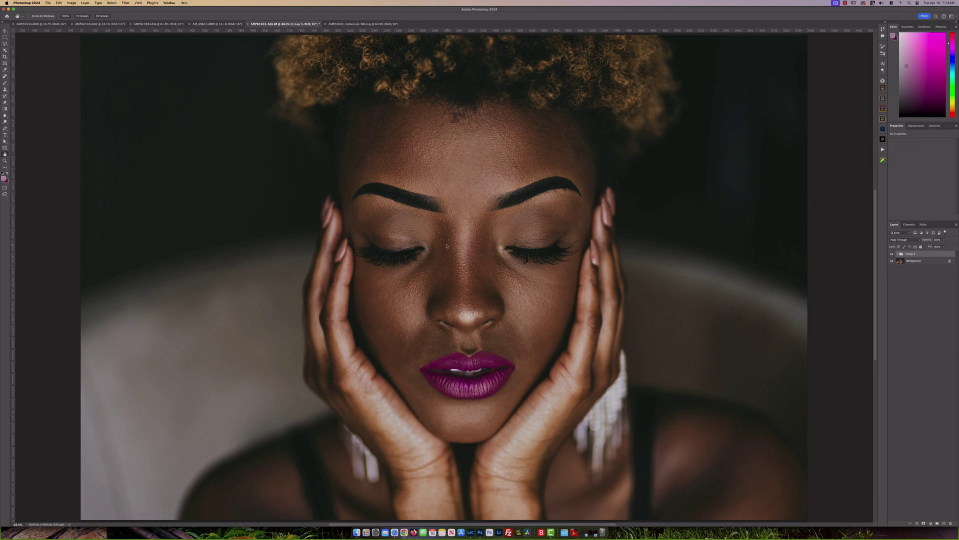
{"action": "scroll", "coordinate": [459, 223], "scroll_direction": "up", "scroll_amount": 2}
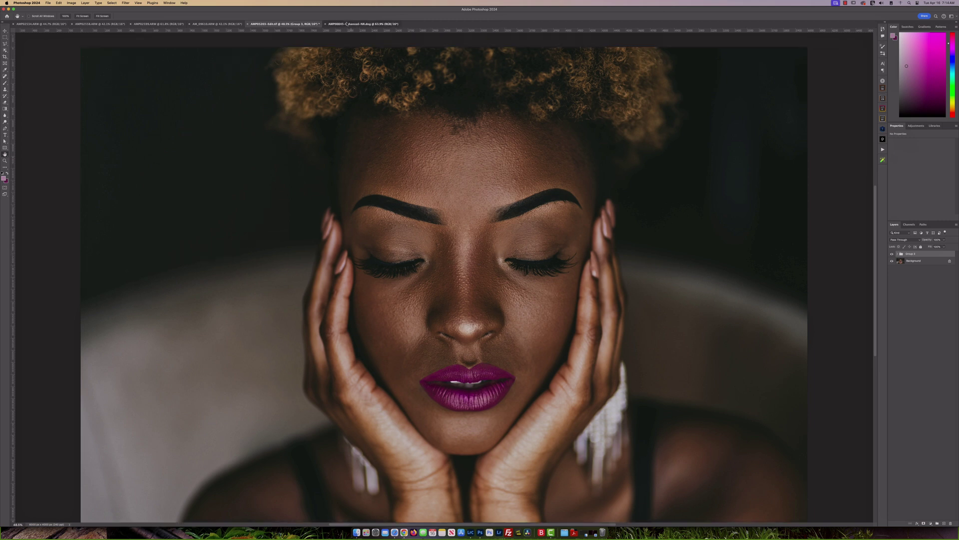
{"action": "left_click", "coordinate": [364, 23]}
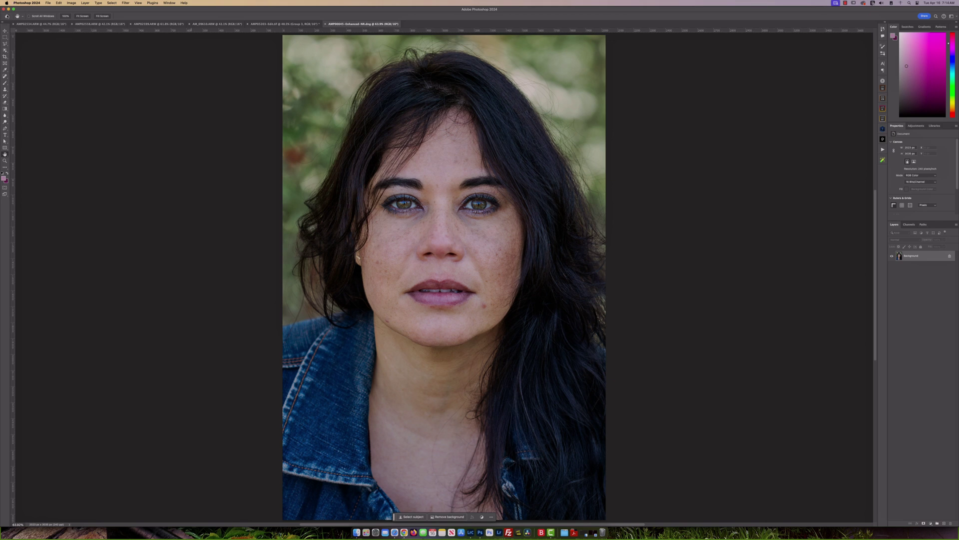
{"action": "left_click", "coordinate": [41, 23]}
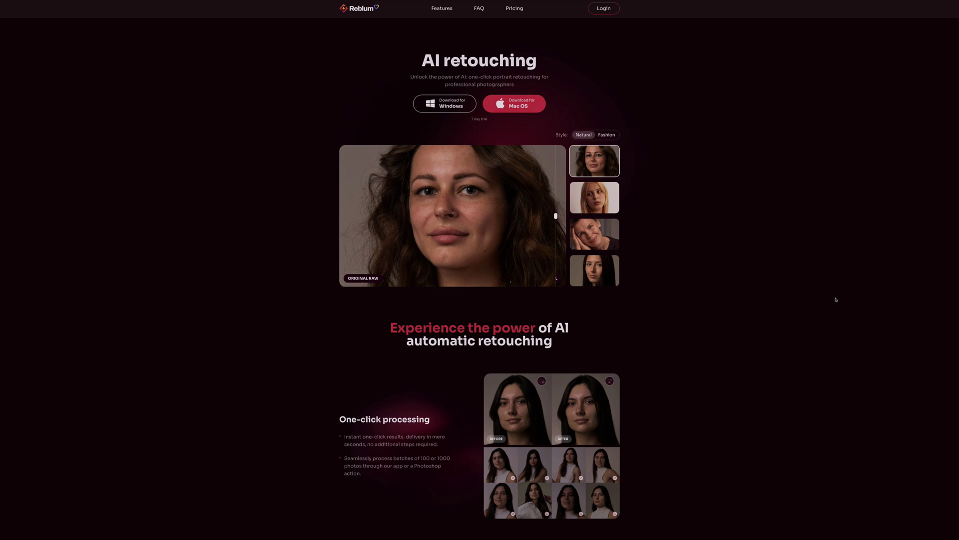
Step: Read the feature descriptions on the Reblum AI retouching web page
{"action": "scroll", "coordinate": [836, 299], "scroll_direction": "down", "scroll_amount": 4}
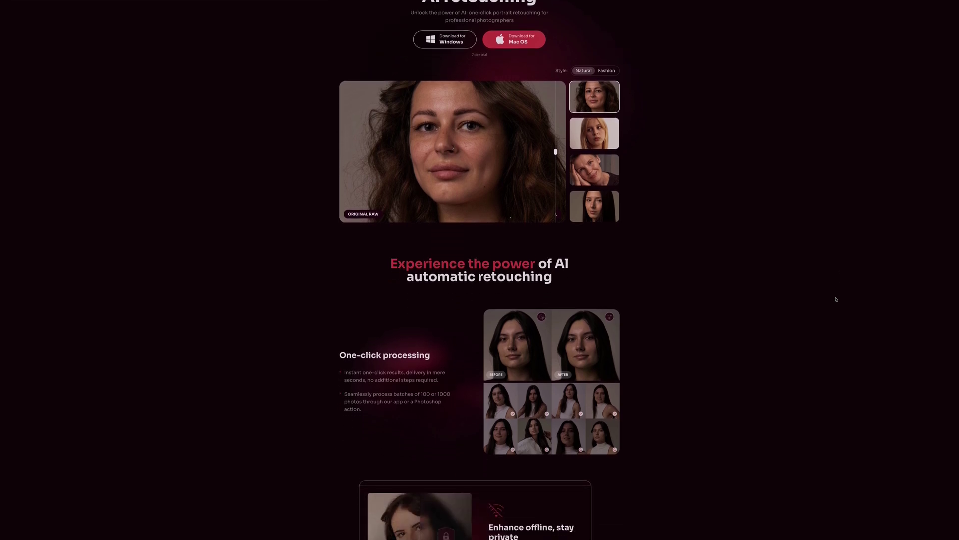
{"action": "scroll", "coordinate": [836, 300], "scroll_direction": "down", "scroll_amount": 1}
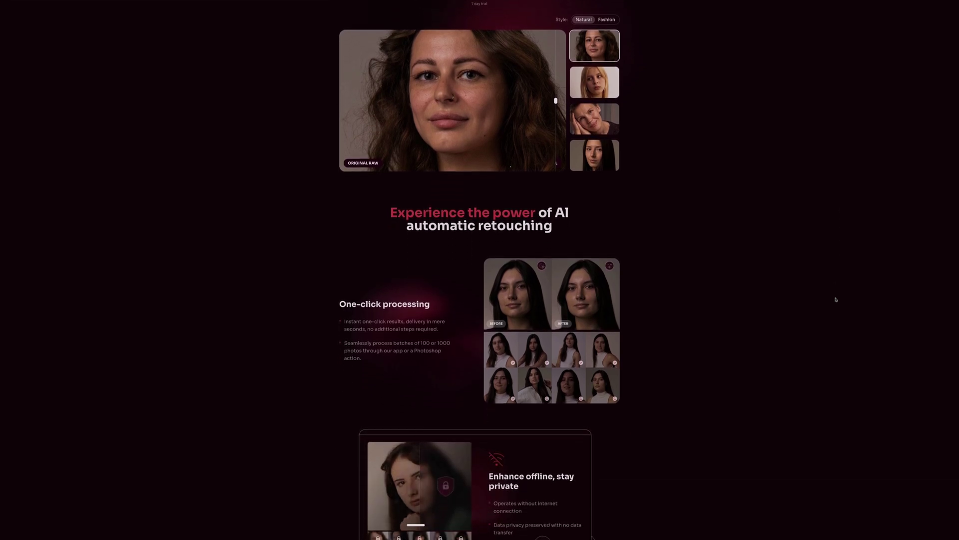
{"action": "scroll", "coordinate": [836, 299], "scroll_direction": "down", "scroll_amount": 5}
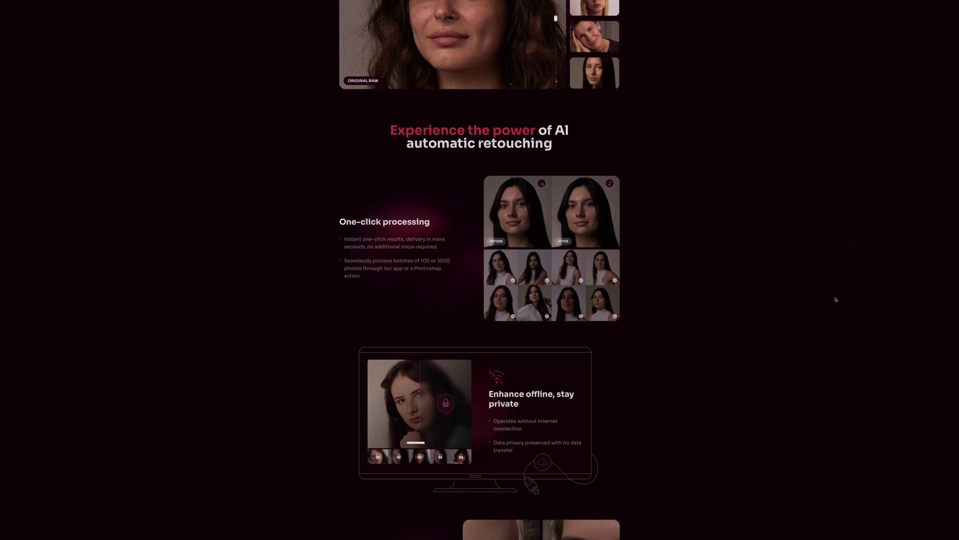
{"action": "scroll", "coordinate": [836, 299], "scroll_direction": "down", "scroll_amount": 2}
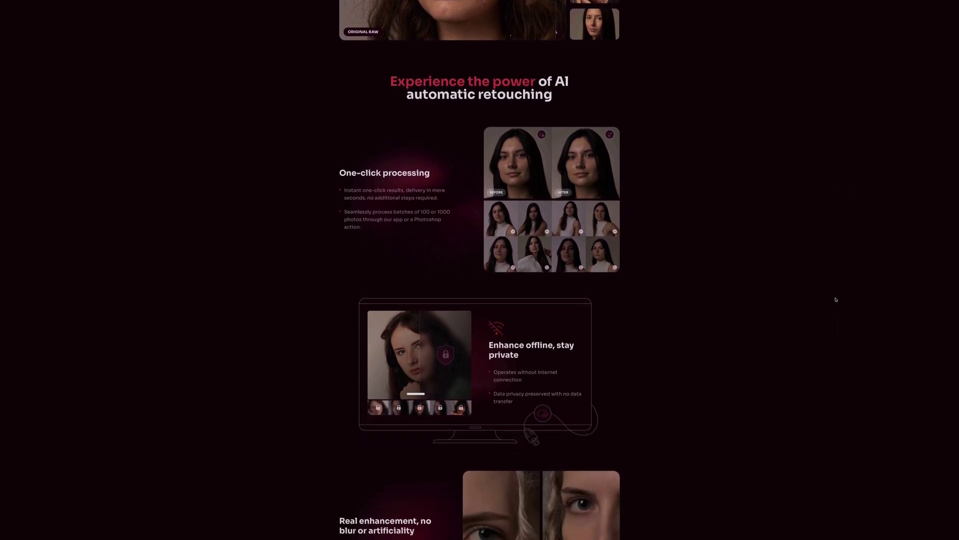
{"action": "scroll", "coordinate": [836, 300], "scroll_direction": "down", "scroll_amount": 4}
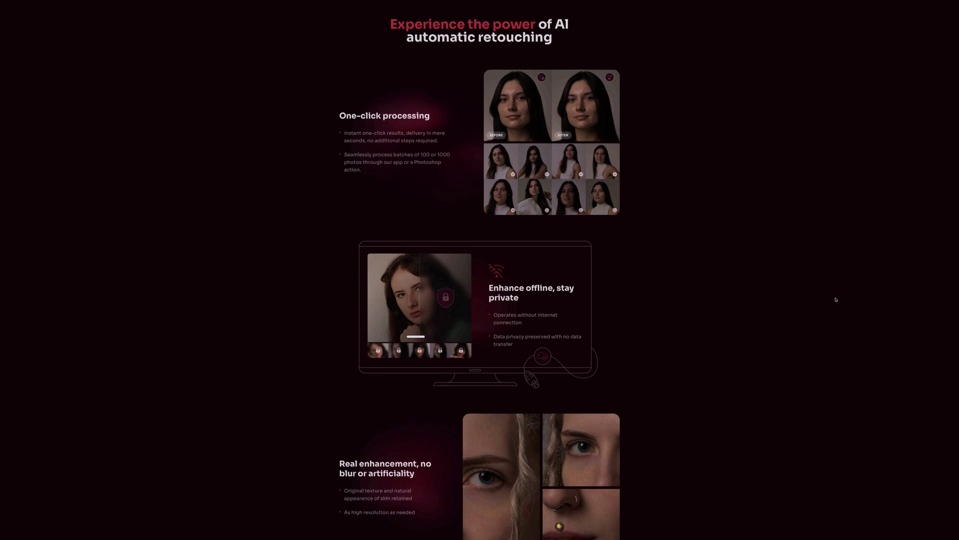
{"action": "scroll", "coordinate": [836, 299], "scroll_direction": "down", "scroll_amount": 3}
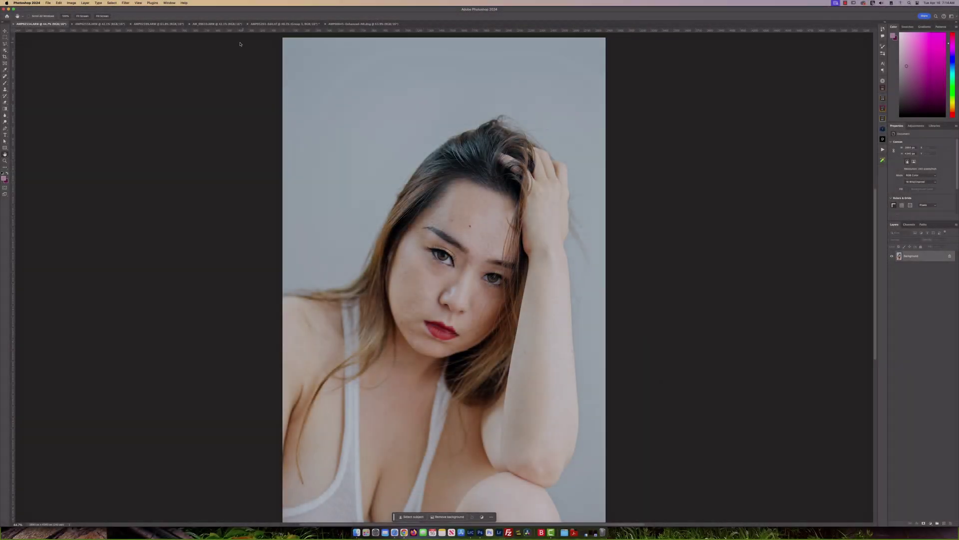
Step: Open the first portrait in the Reblum Retouch filter and enlarge its window to fill the screen
{"action": "left_click", "coordinate": [126, 3]}
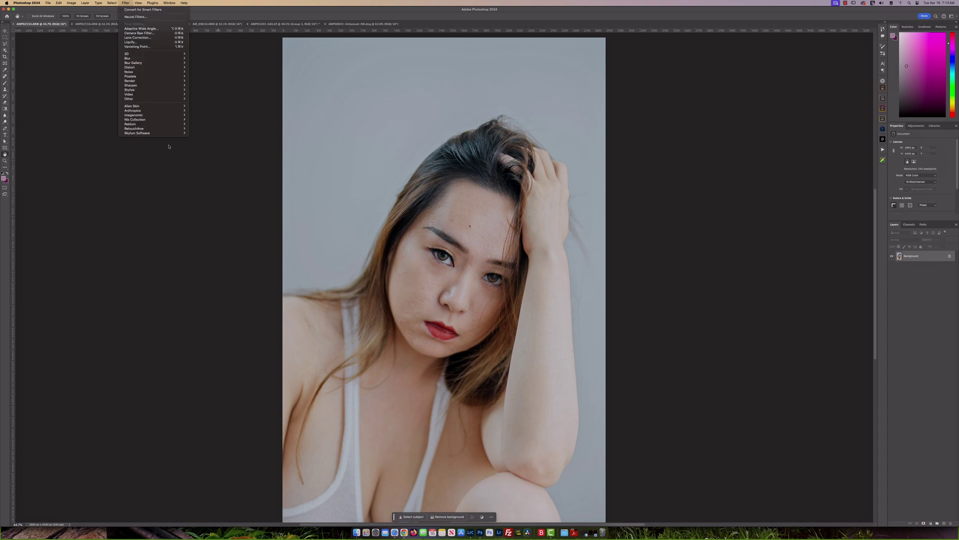
{"action": "left_click", "coordinate": [205, 124]}
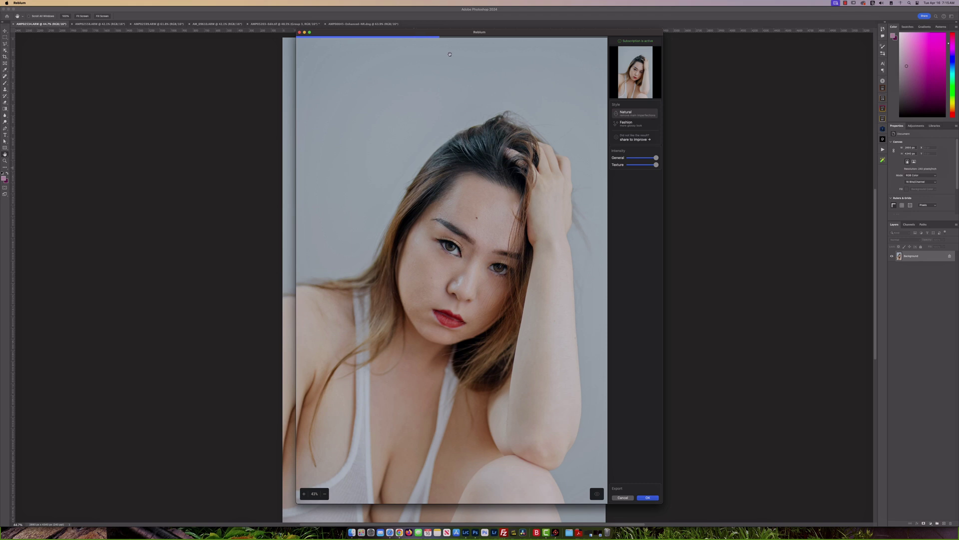
{"action": "double_click", "coordinate": [473, 34]}
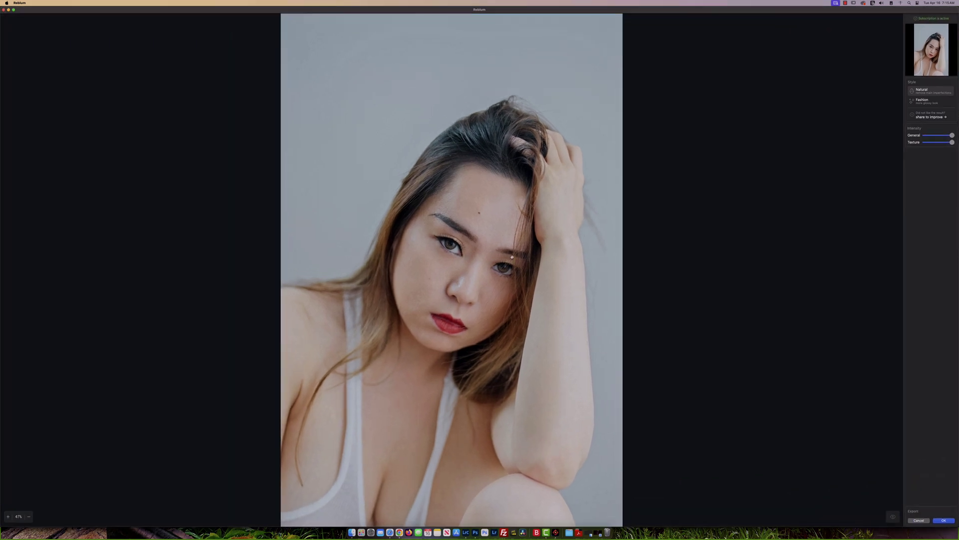
Step: Examine the face up close and compare the Natural retouch with the original photo
{"action": "scroll", "coordinate": [485, 254], "scroll_direction": "up", "scroll_amount": 5}
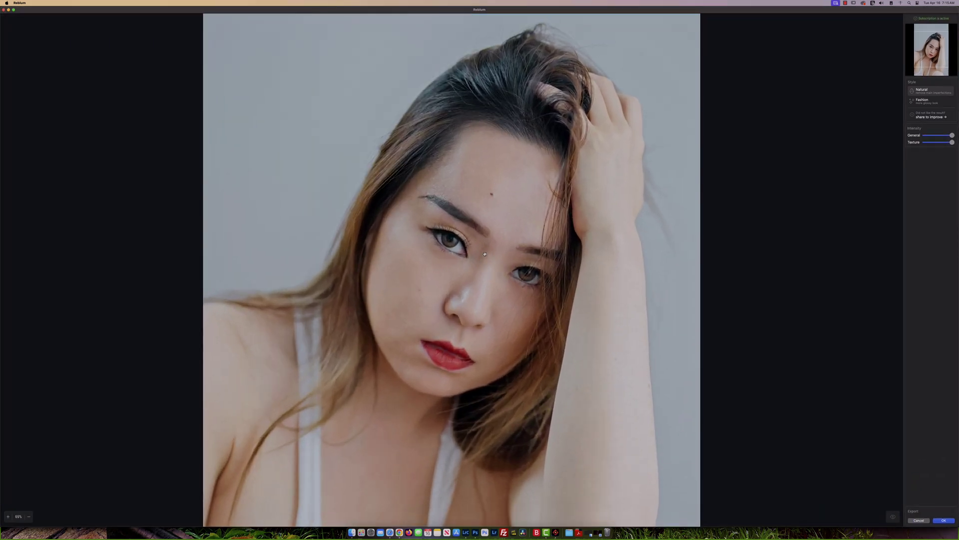
{"action": "scroll", "coordinate": [485, 253], "scroll_direction": "up", "scroll_amount": 2}
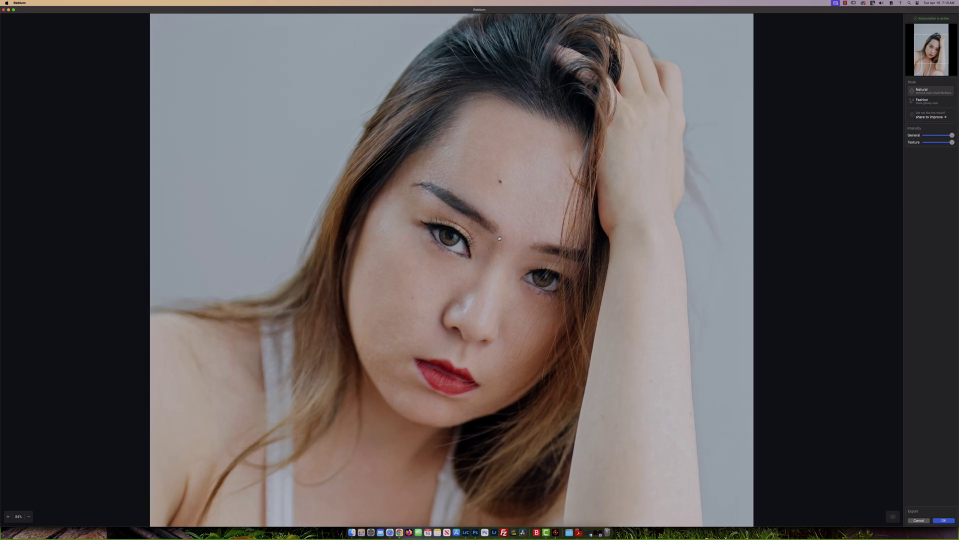
{"action": "left_click", "coordinate": [894, 517]}
{"action": "left_click", "coordinate": [894, 517]}
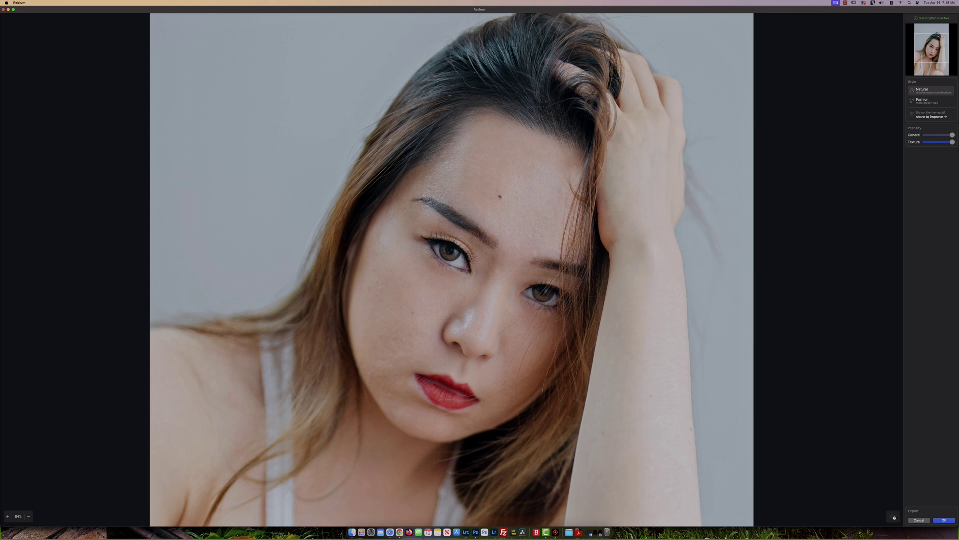
{"action": "left_click", "coordinate": [894, 517]}
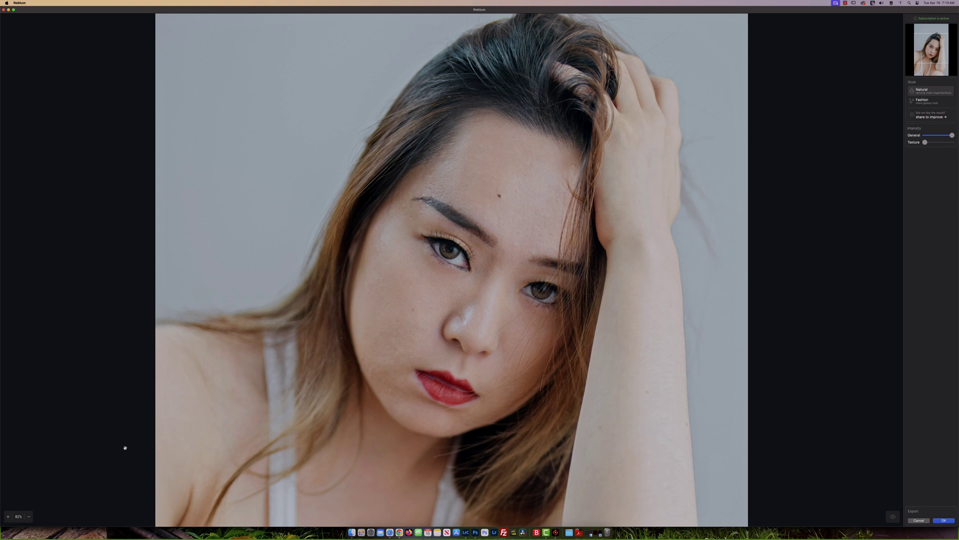
Step: Set the Texture intensity to maximum and apply the Natural retouch to the portrait
{"action": "left_click", "coordinate": [8, 516]}
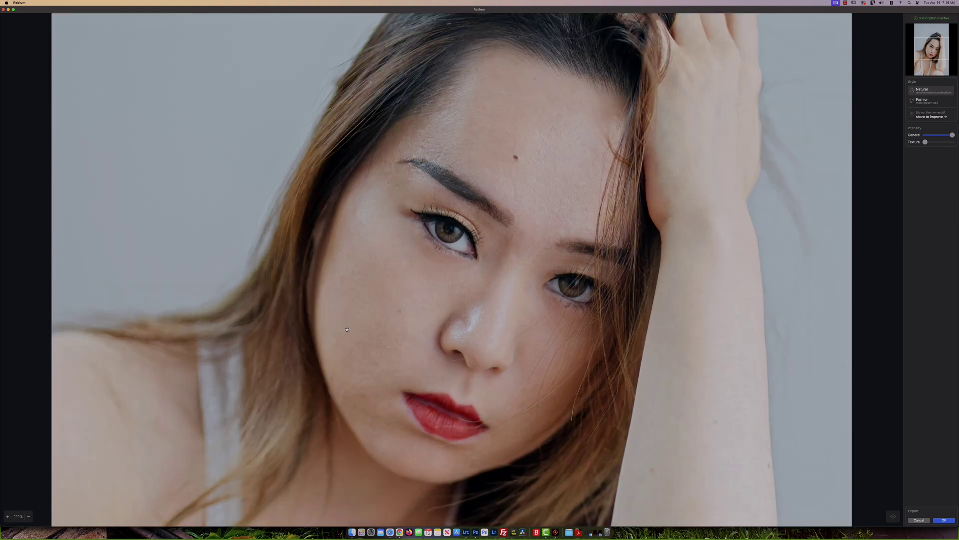
{"action": "left_click_drag", "start_coordinate": [926, 142], "coordinate": [952, 142]}
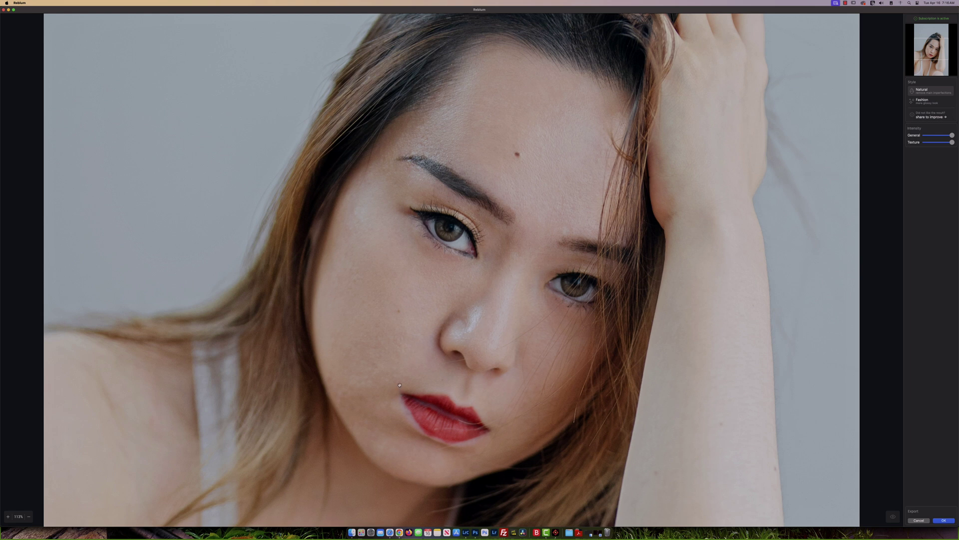
{"action": "scroll", "coordinate": [874, 172], "scroll_direction": "down", "scroll_amount": 1}
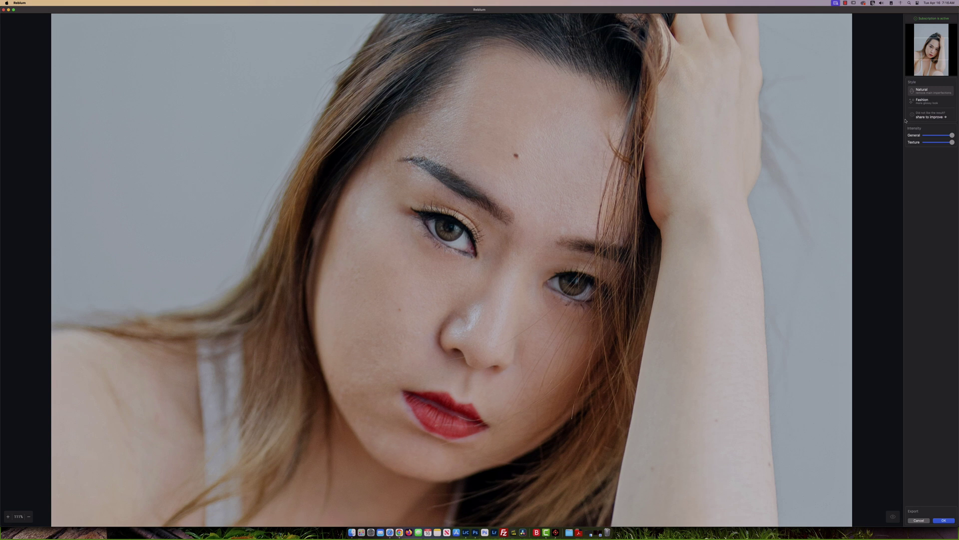
{"action": "left_click", "coordinate": [943, 521]}
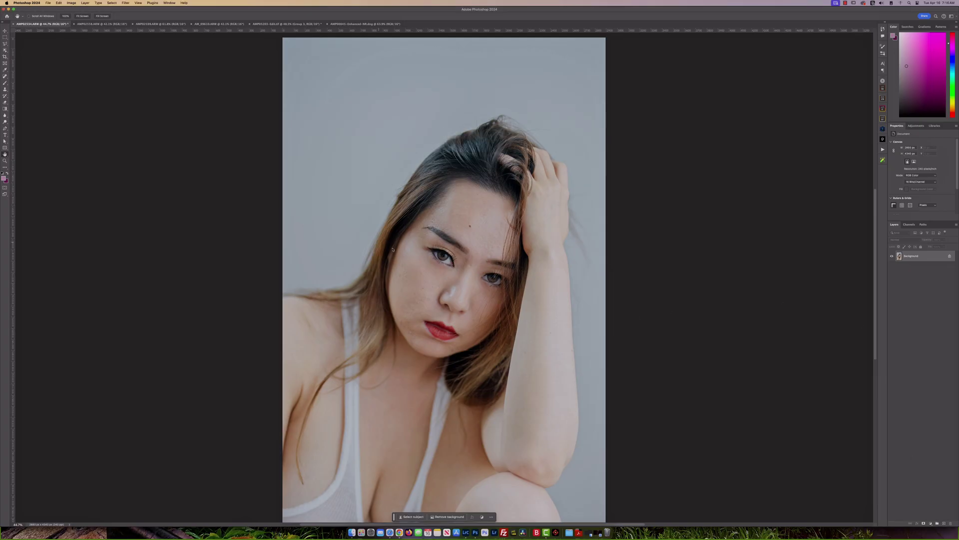
Step: Make two duplicate layers of the portrait's Background layer
{"action": "scroll", "coordinate": [460, 259], "scroll_direction": "up", "scroll_amount": 5}
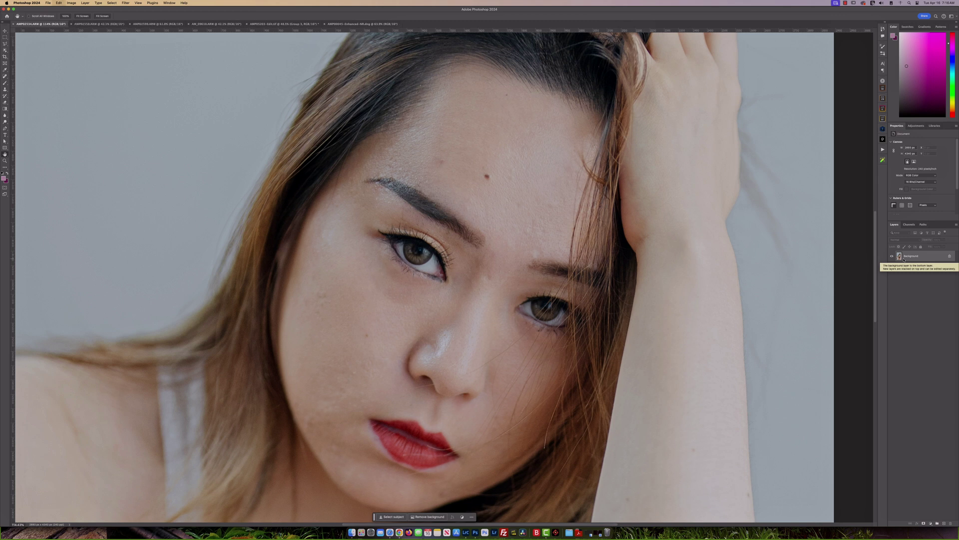
{"action": "key", "text": "super+j"}
{"action": "key", "text": "super+j"}
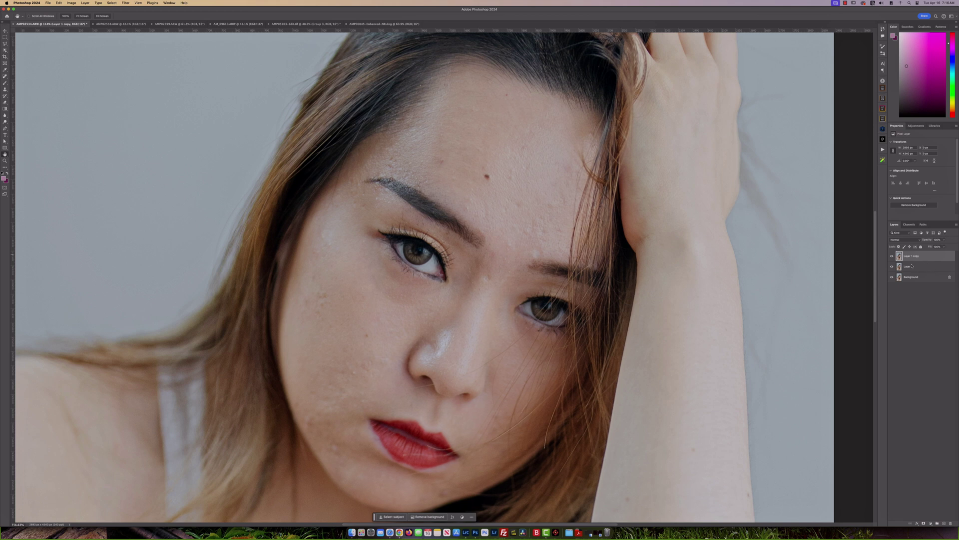
Step: Rename the lower duplicate layer Fashion and the upper one Natural
{"action": "left_click", "coordinate": [912, 266]}
{"action": "type", "text": "Facsmo"}
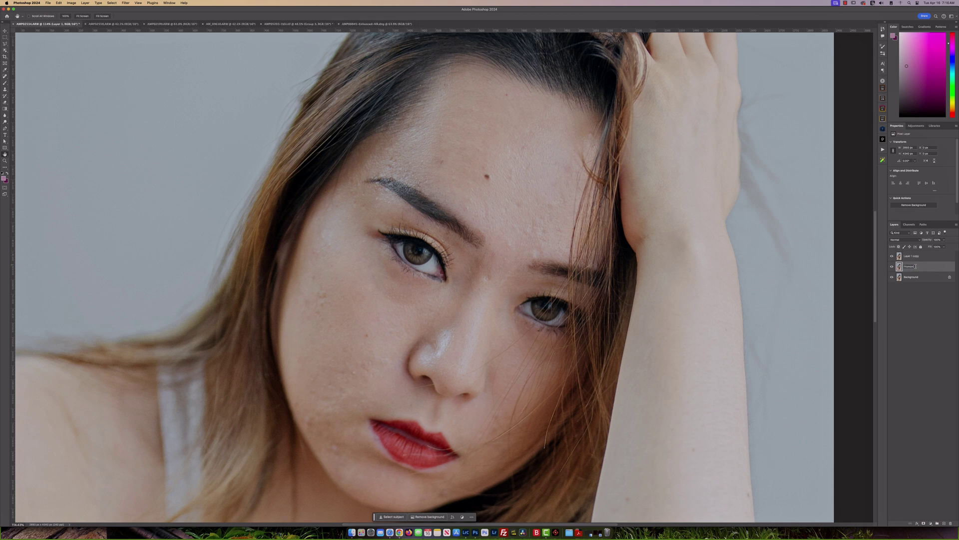
{"action": "key", "text": "Return"}
{"action": "left_click", "coordinate": [912, 255]}
{"action": "type", "text": "Ha"}
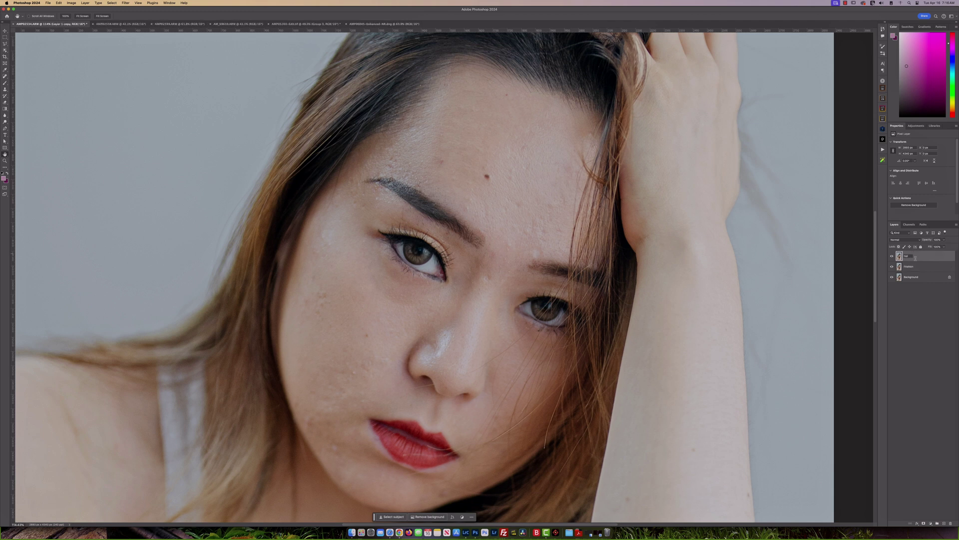
{"action": "key", "text": "Return"}
Step: Apply the Reblum Retouch filter to the Natural layer, then hide that layer
{"action": "left_click", "coordinate": [126, 3]}
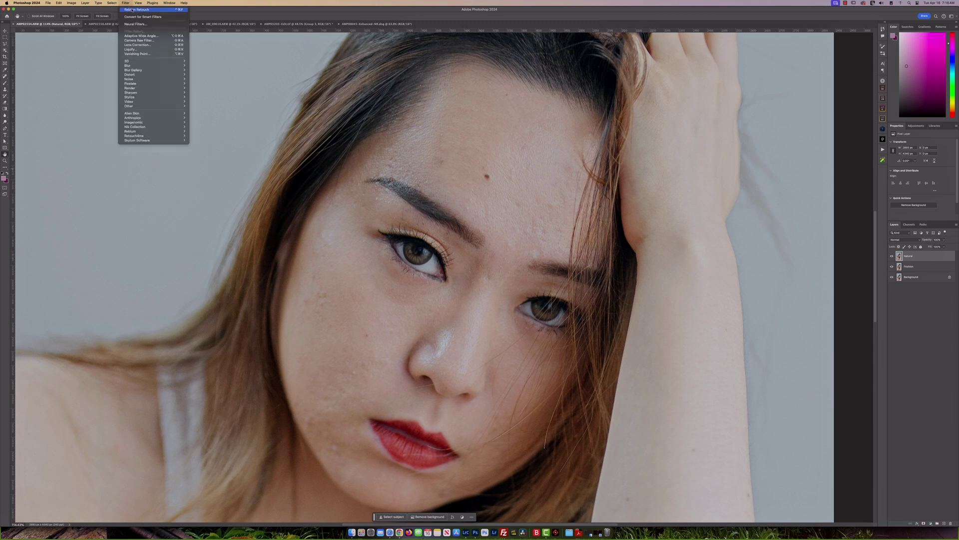
{"action": "left_click", "coordinate": [132, 10]}
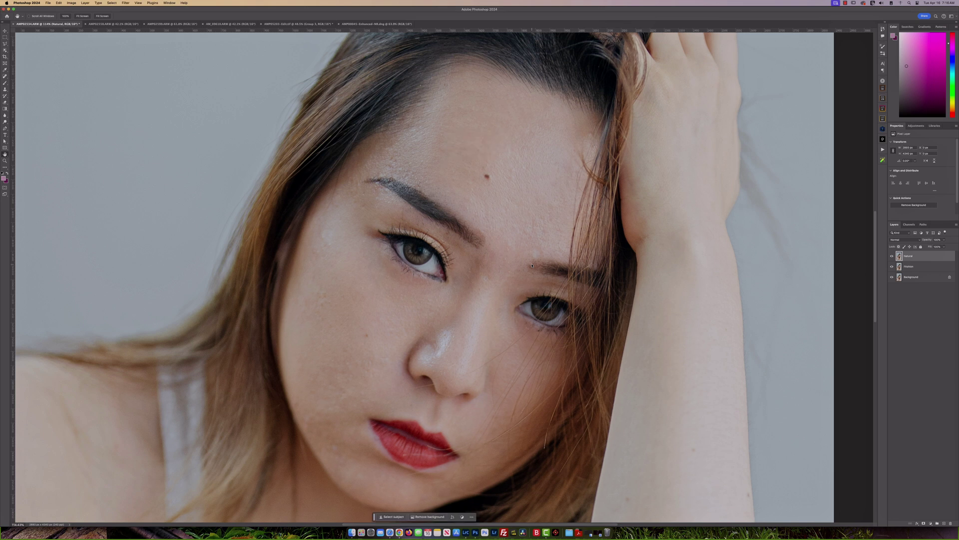
{"action": "left_click", "coordinate": [891, 255]}
Step: Apply the Reblum Retouch filter in the Fashion style to the Fashion layer
{"action": "left_click", "coordinate": [917, 268]}
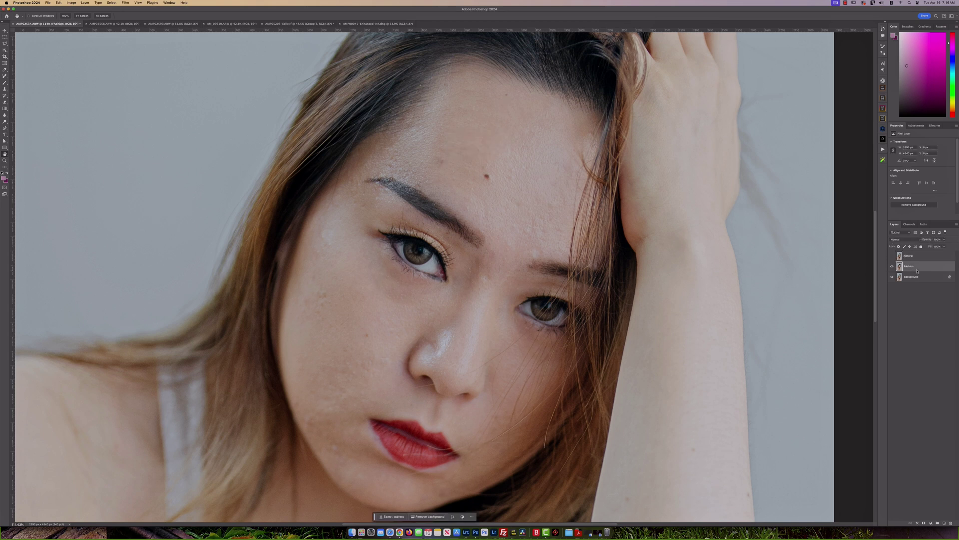
{"action": "left_click", "coordinate": [128, 2]}
{"action": "mouse_move", "coordinate": [170, 131]}
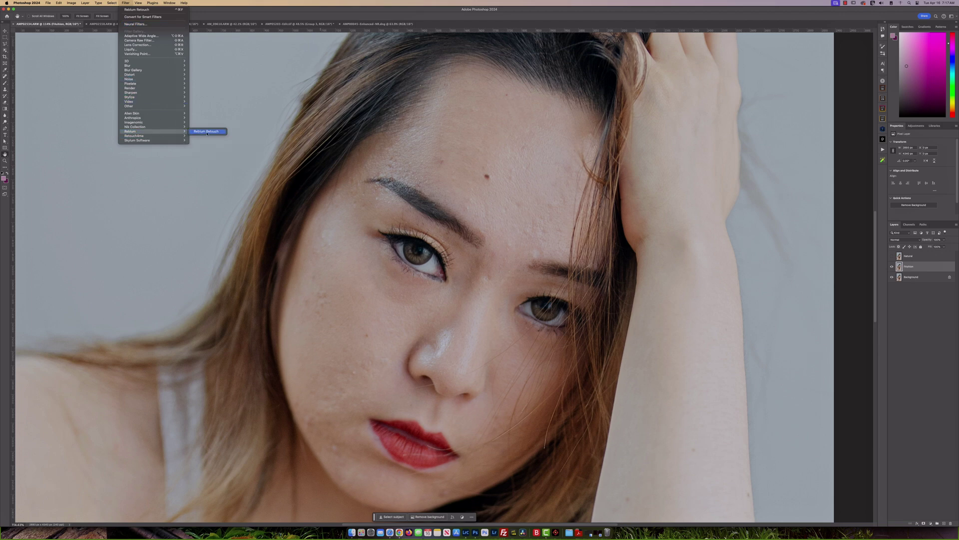
{"action": "left_click", "coordinate": [207, 132]}
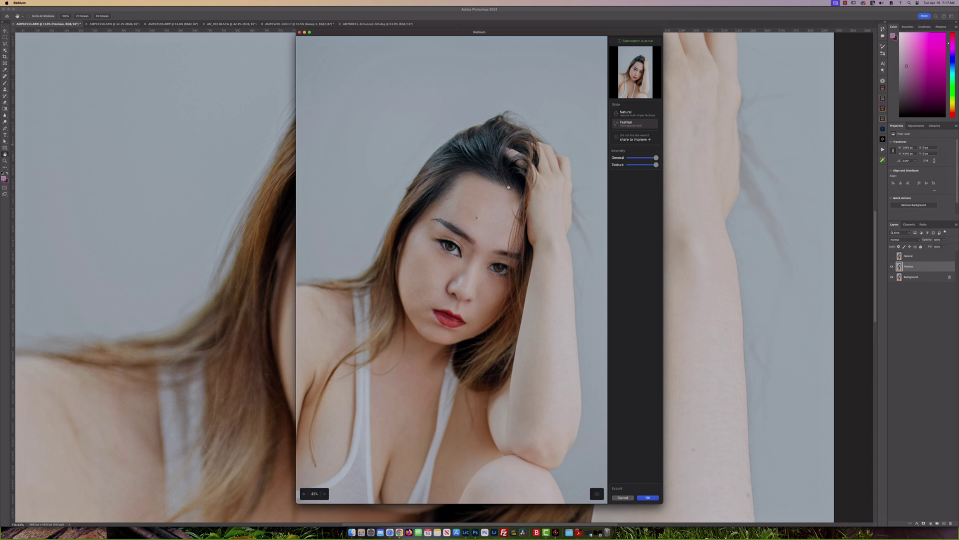
{"action": "left_click", "coordinate": [655, 495]}
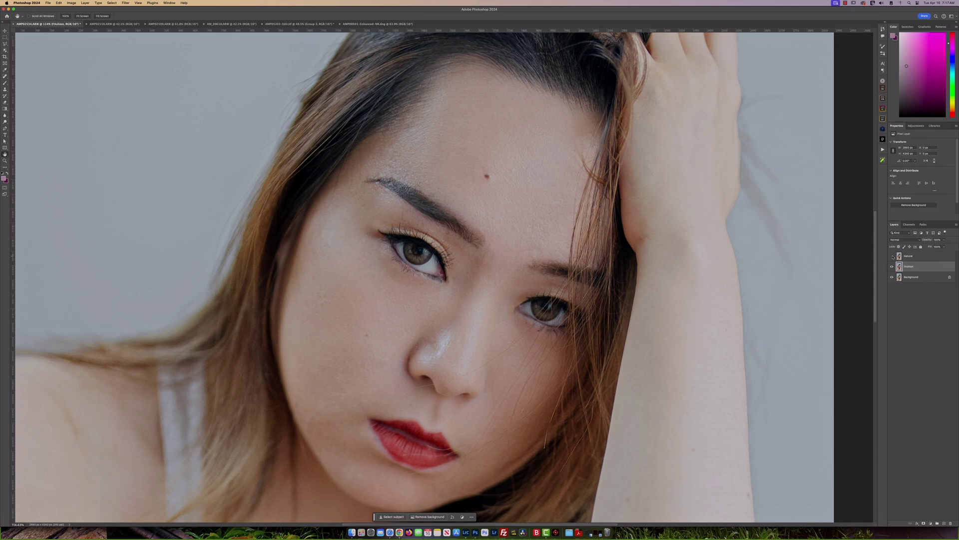
Step: Switch to the portrait with crossed arms, duplicate its Background layer and open the Reblum Retouch filter on the copy
{"action": "key", "text": "ctrl+Tab"}
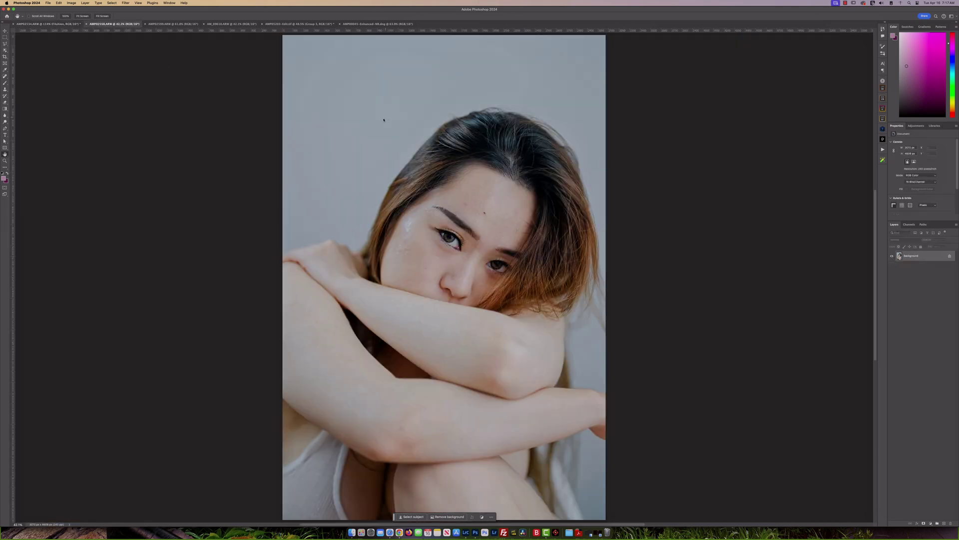
{"action": "scroll", "coordinate": [404, 216], "scroll_direction": "up", "scroll_amount": 5}
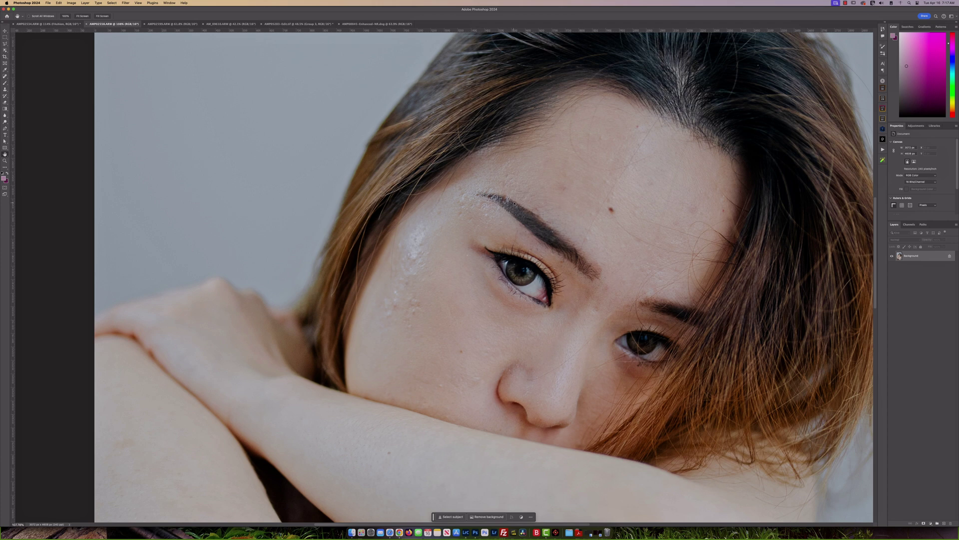
{"action": "scroll", "coordinate": [514, 204], "scroll_direction": "right", "scroll_amount": 5}
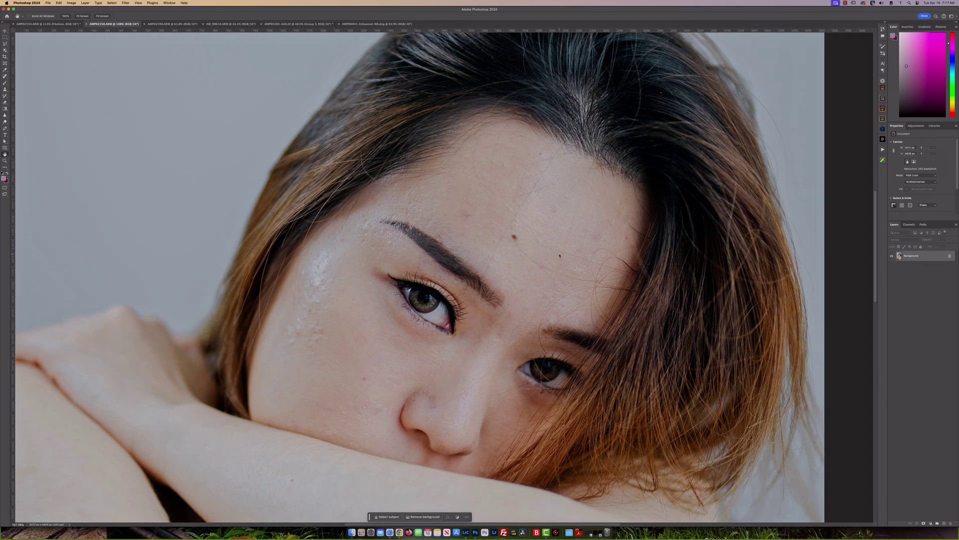
{"action": "key", "text": "super+j"}
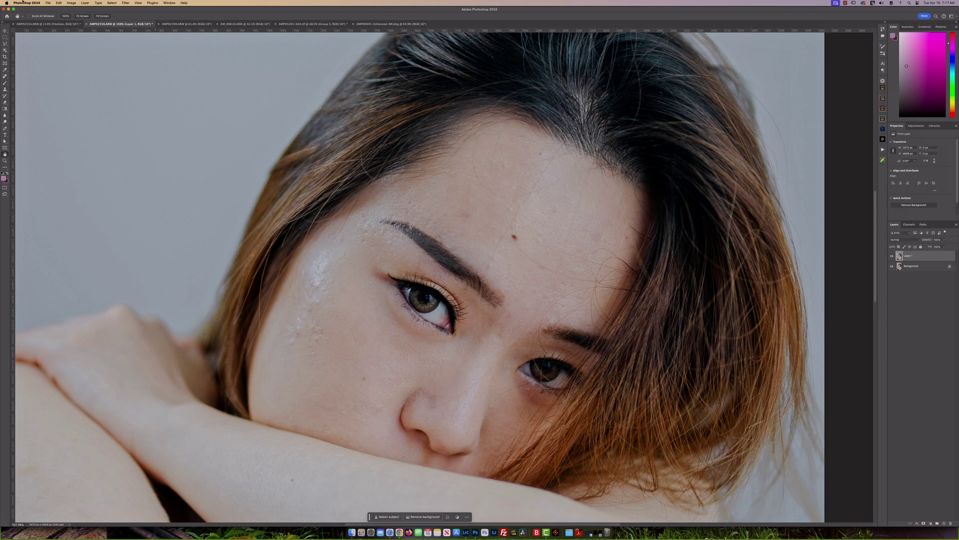
{"action": "left_click", "coordinate": [125, 3]}
{"action": "mouse_move", "coordinate": [170, 131]}
{"action": "left_click", "coordinate": [222, 130]}
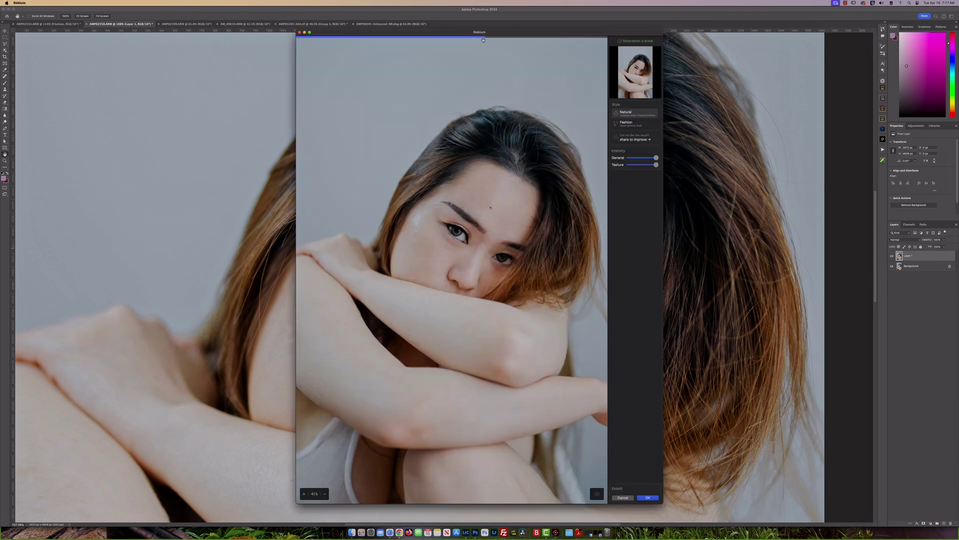
Step: Maximize the Reblum window and compare the Natural retouch of the face with the original
{"action": "double_click", "coordinate": [484, 32]}
{"action": "scroll", "coordinate": [472, 234], "scroll_direction": "up", "scroll_amount": 5}
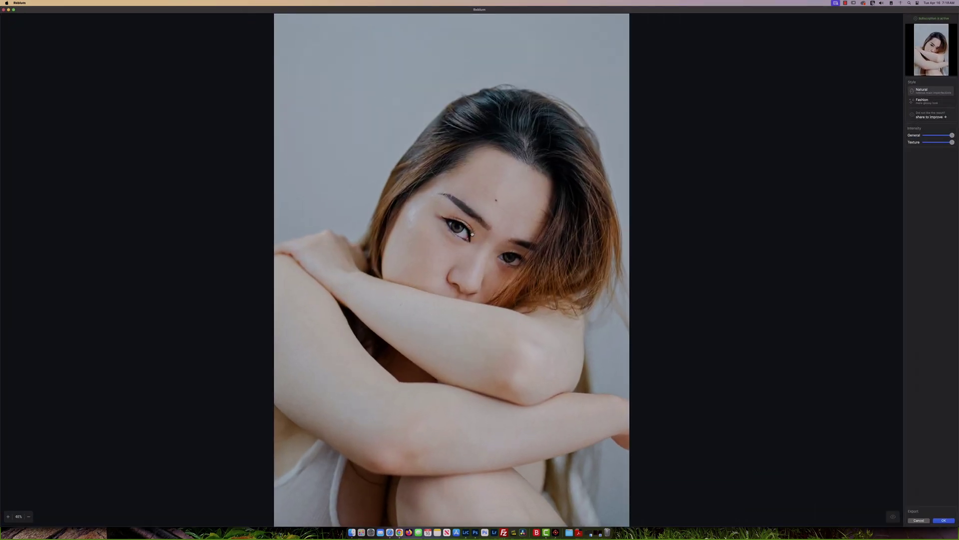
{"action": "scroll", "coordinate": [472, 234], "scroll_direction": "down", "scroll_amount": 3}
{"action": "scroll", "coordinate": [425, 261], "scroll_direction": "up", "scroll_amount": 4}
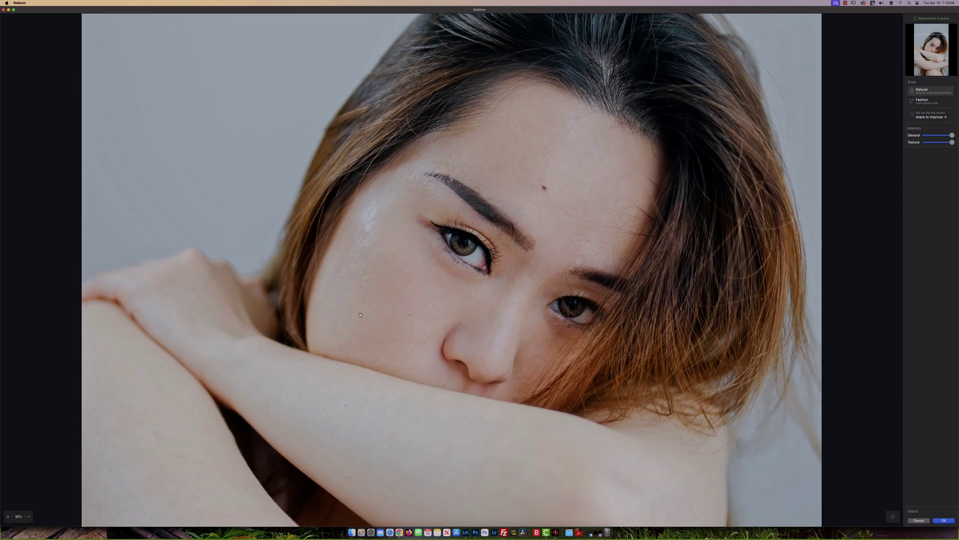
{"action": "left_click", "coordinate": [894, 516]}
{"action": "left_click", "coordinate": [894, 516]}
{"action": "left_click", "coordinate": [894, 516]}
Step: Choose the Fashion style, check the cheek up close and apply the retouch to the duplicate layer
{"action": "left_click", "coordinate": [923, 101]}
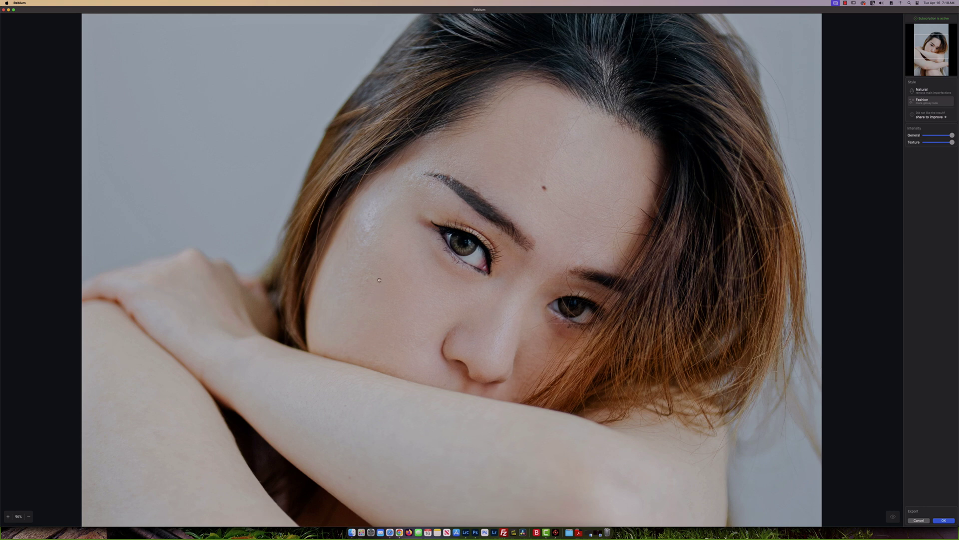
{"action": "scroll", "coordinate": [377, 279], "scroll_direction": "up", "scroll_amount": 3}
{"action": "scroll", "coordinate": [377, 279], "scroll_direction": "down", "scroll_amount": 3}
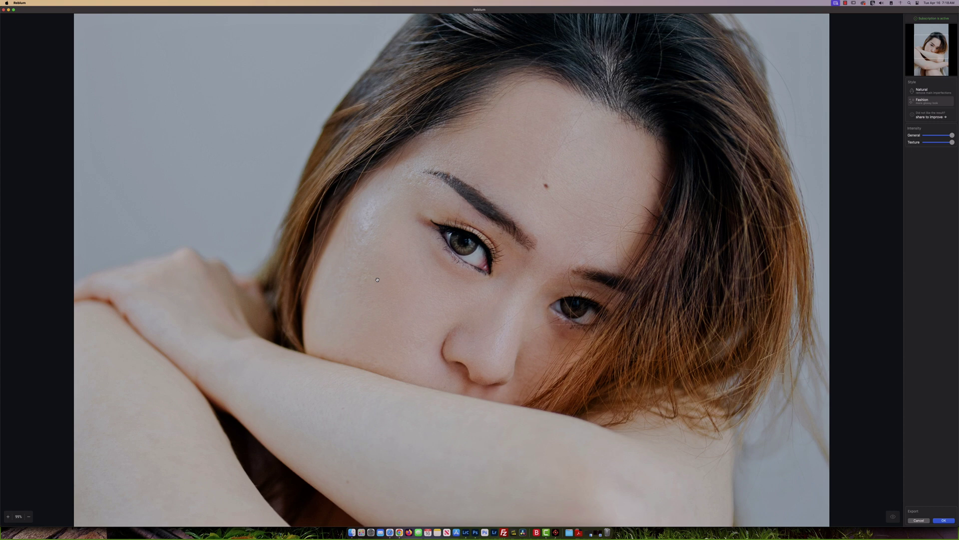
{"action": "left_click", "coordinate": [943, 519]}
Step: Switch to the white-shirt portrait, duplicate its Background layer and open the Reblum Retouch filter on the copy
{"action": "left_click", "coordinate": [175, 25]}
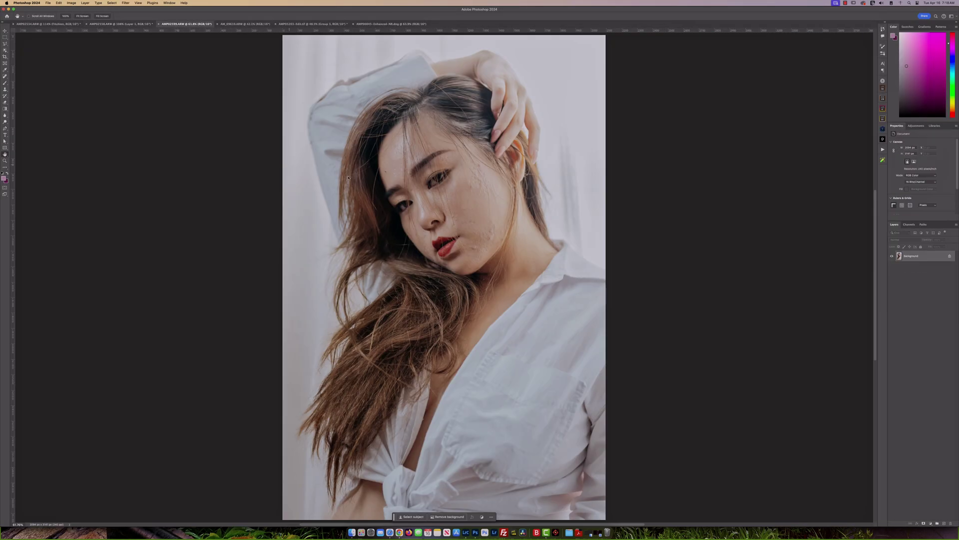
{"action": "scroll", "coordinate": [522, 215], "scroll_direction": "up", "scroll_amount": 5}
{"action": "scroll", "coordinate": [506, 214], "scroll_direction": "down", "scroll_amount": 3}
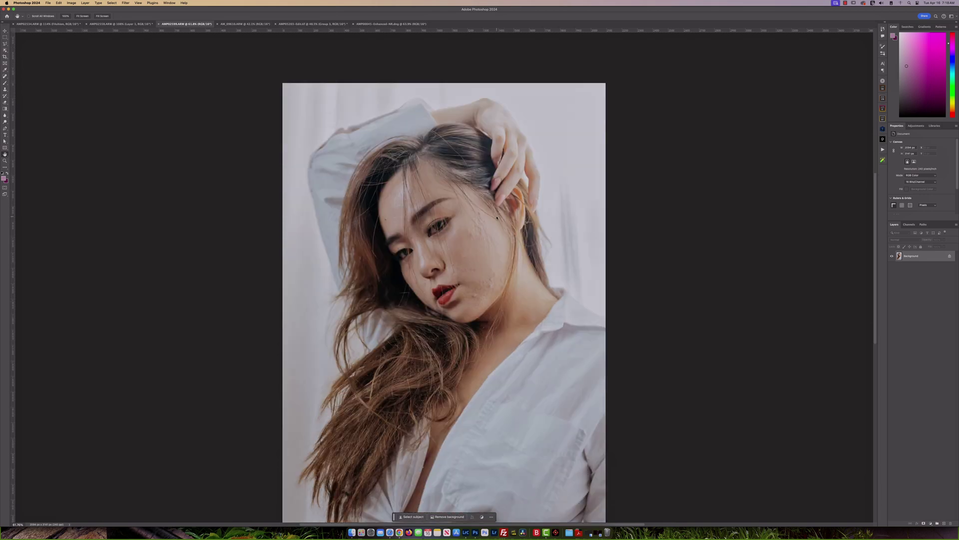
{"action": "scroll", "coordinate": [474, 225], "scroll_direction": "up", "scroll_amount": 5}
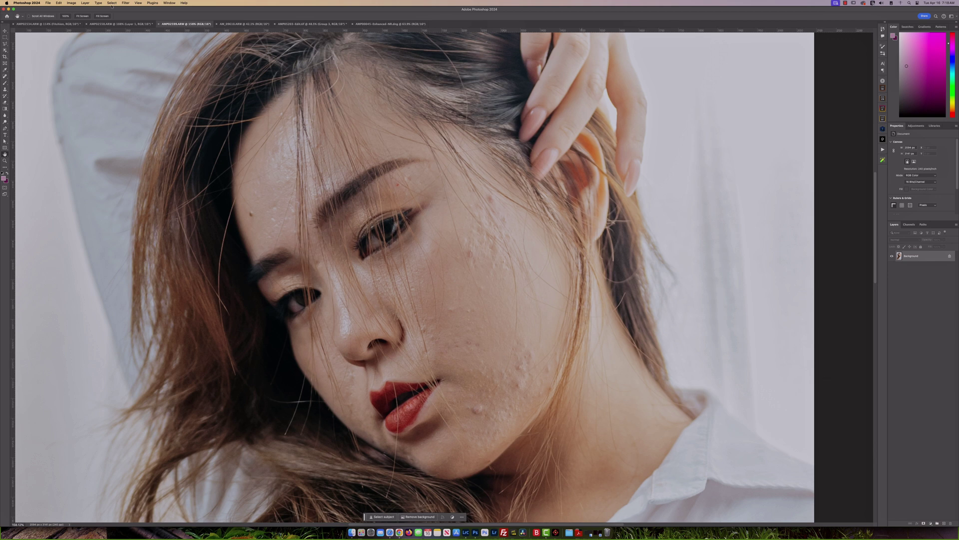
{"action": "key", "text": "super+j"}
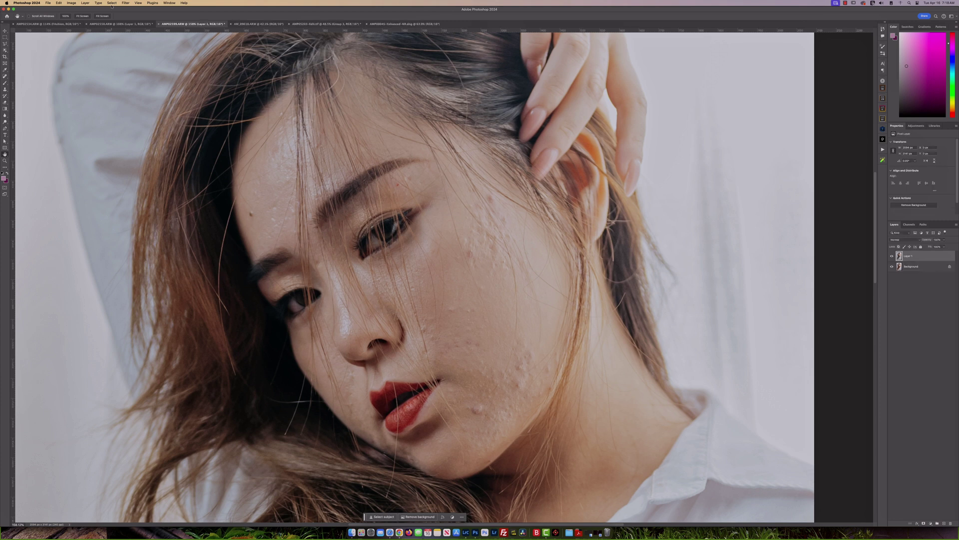
{"action": "left_click", "coordinate": [126, 2]}
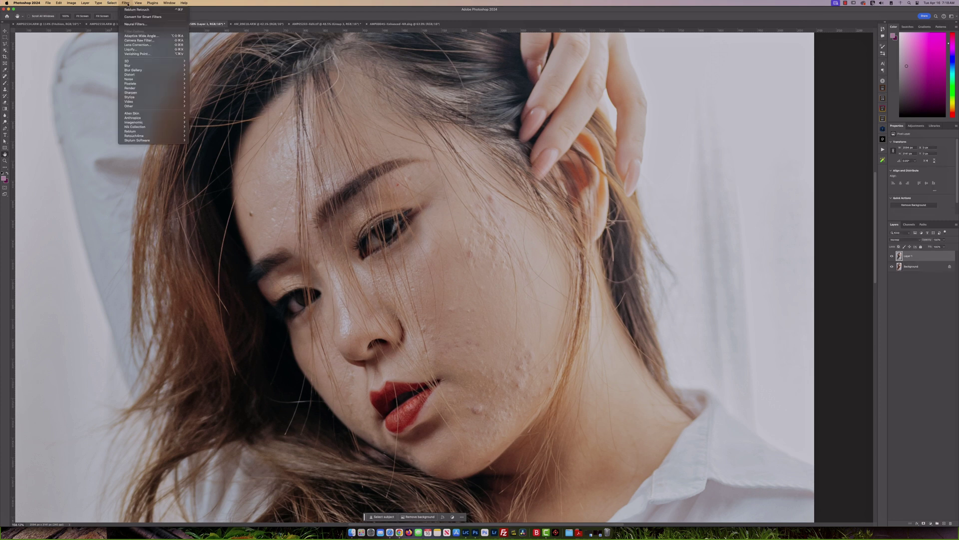
{"action": "mouse_move", "coordinate": [160, 131]}
{"action": "left_click", "coordinate": [204, 131]}
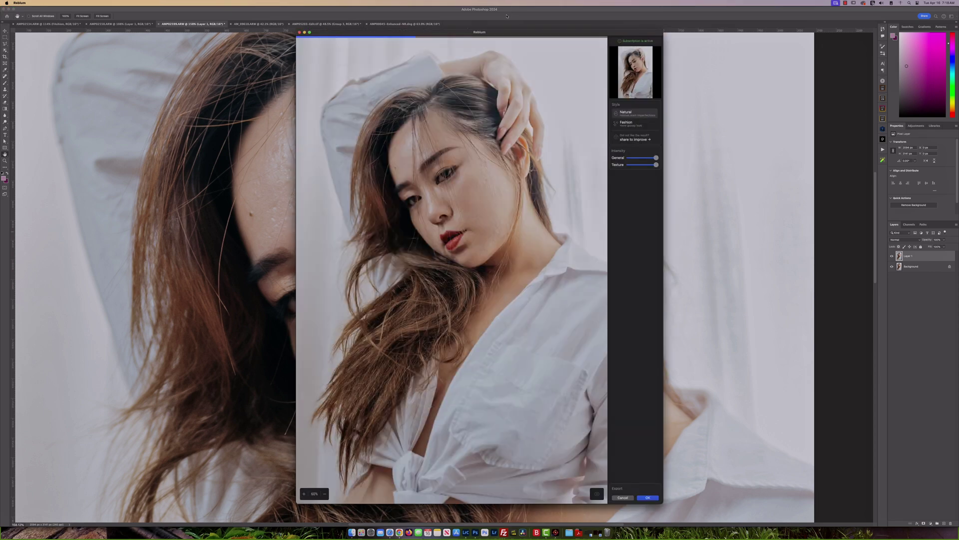
Step: Maximize the Reblum window and compare the white-shirt portrait's Natural retouch with the original skin
{"action": "double_click", "coordinate": [504, 33]}
{"action": "scroll", "coordinate": [494, 202], "scroll_direction": "up", "scroll_amount": 3}
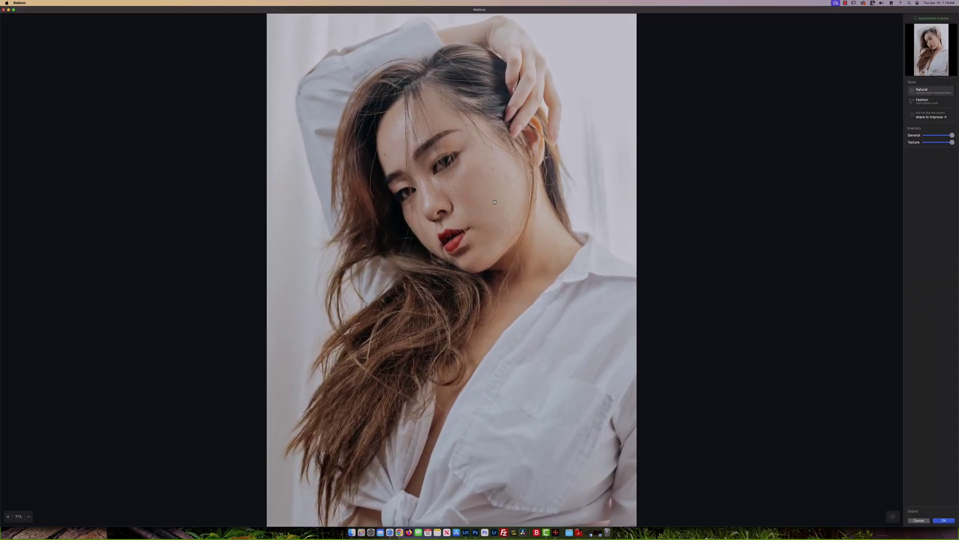
{"action": "scroll", "coordinate": [456, 250], "scroll_direction": "up", "scroll_amount": 3}
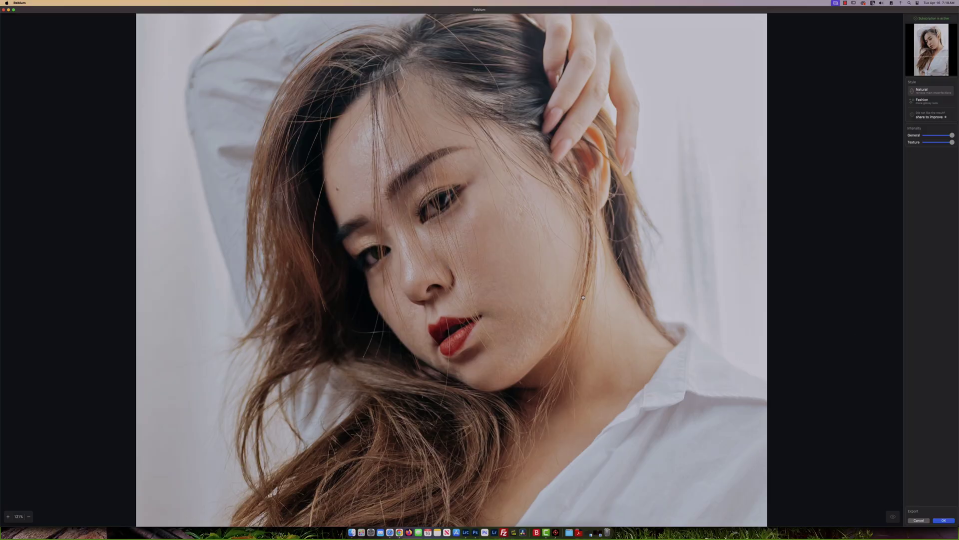
{"action": "scroll", "coordinate": [583, 297], "scroll_direction": "up", "scroll_amount": 2}
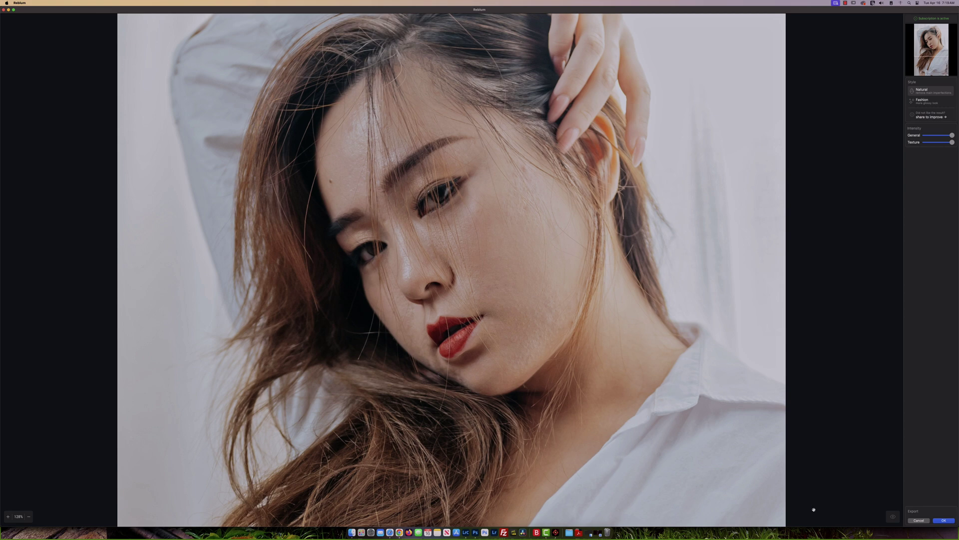
{"action": "left_click", "coordinate": [892, 516]}
{"action": "left_click", "coordinate": [893, 515]}
Step: Choose the Fashion style, set the Texture intensity to maximum and apply the retouch
{"action": "left_click", "coordinate": [931, 105]}
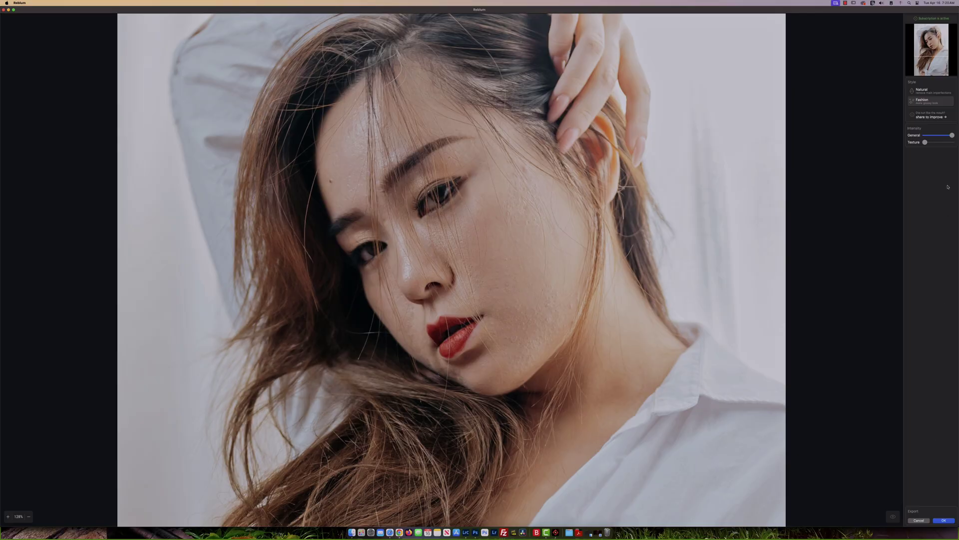
{"action": "left_click_drag", "start_coordinate": [924, 142], "coordinate": [952, 143]}
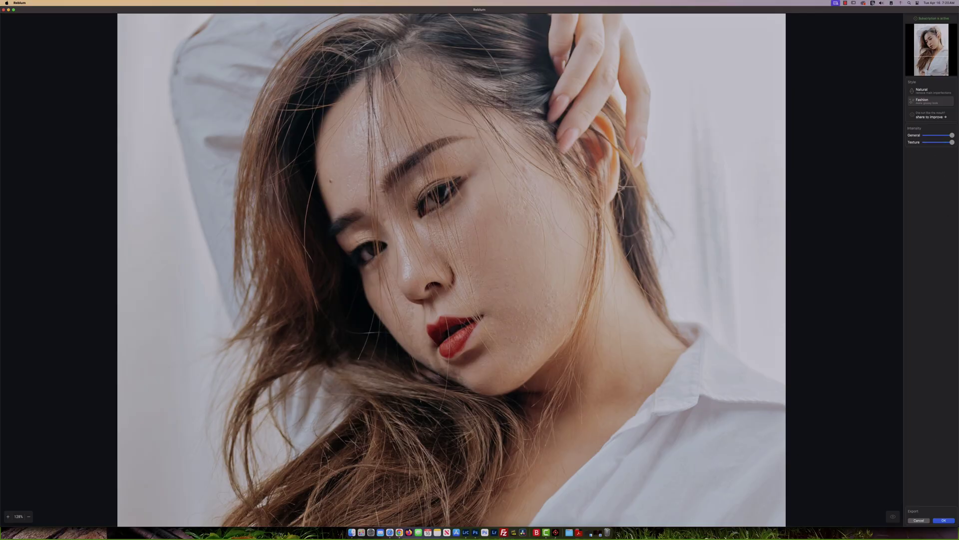
{"action": "left_click", "coordinate": [944, 521]}
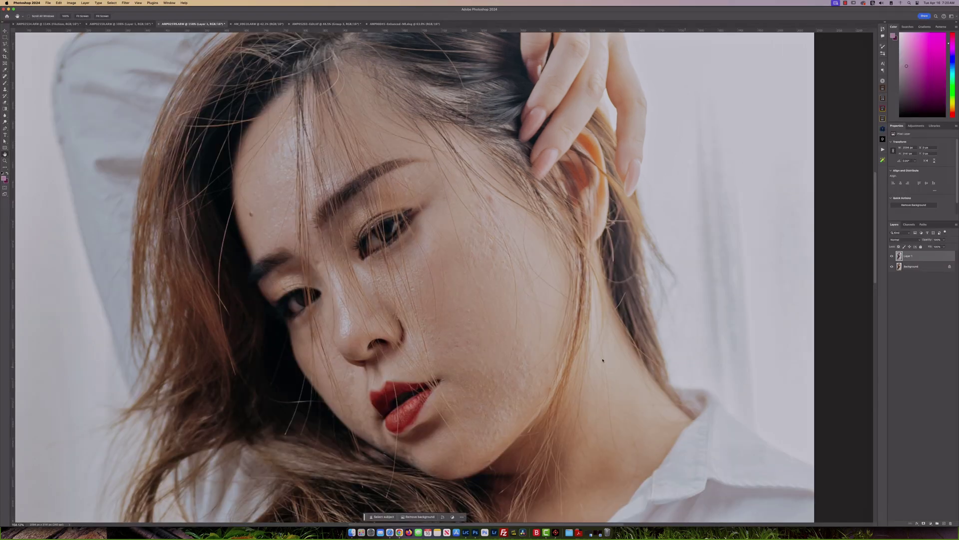
Step: Toggle the retouched layer's visibility to compare the portrait before and after
{"action": "left_click", "coordinate": [893, 256]}
{"action": "left_click", "coordinate": [892, 256]}
{"action": "left_click", "coordinate": [892, 256]}
Step: Switch to the blonde model's portrait with colored lighting and examine the skin texture and blemishes on her forehead, cheeks and shoulder
{"action": "left_click", "coordinate": [255, 23]}
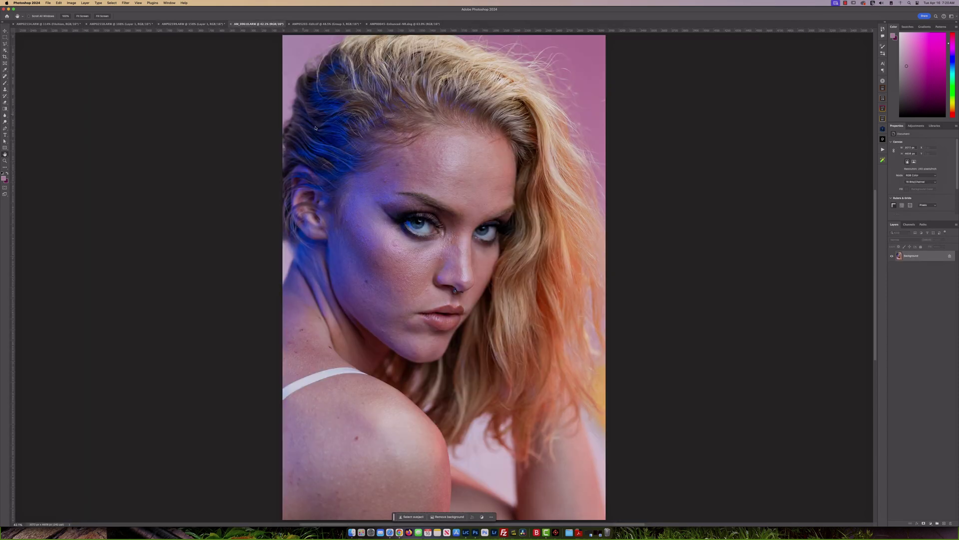
{"action": "scroll", "coordinate": [415, 220], "scroll_direction": "up", "scroll_amount": 3}
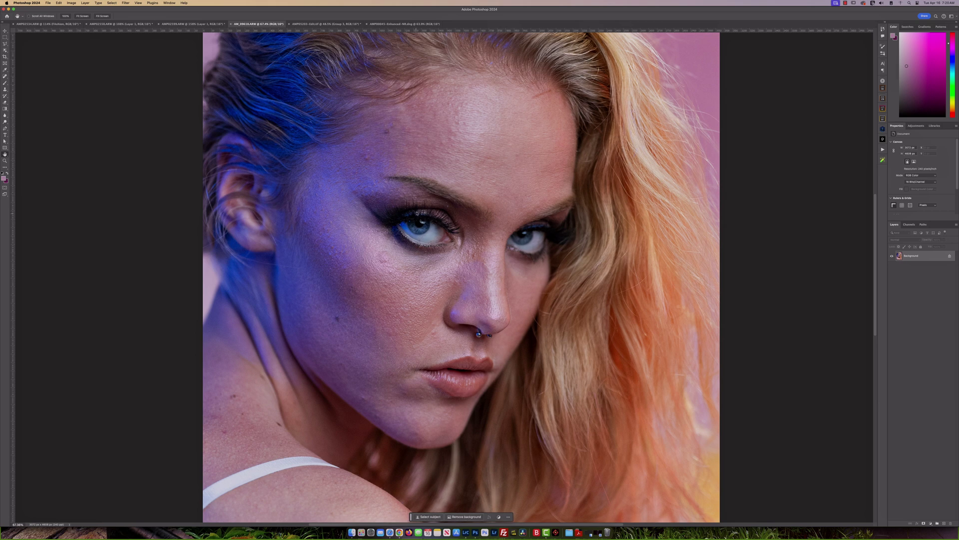
{"action": "scroll", "coordinate": [354, 222], "scroll_direction": "up", "scroll_amount": 1}
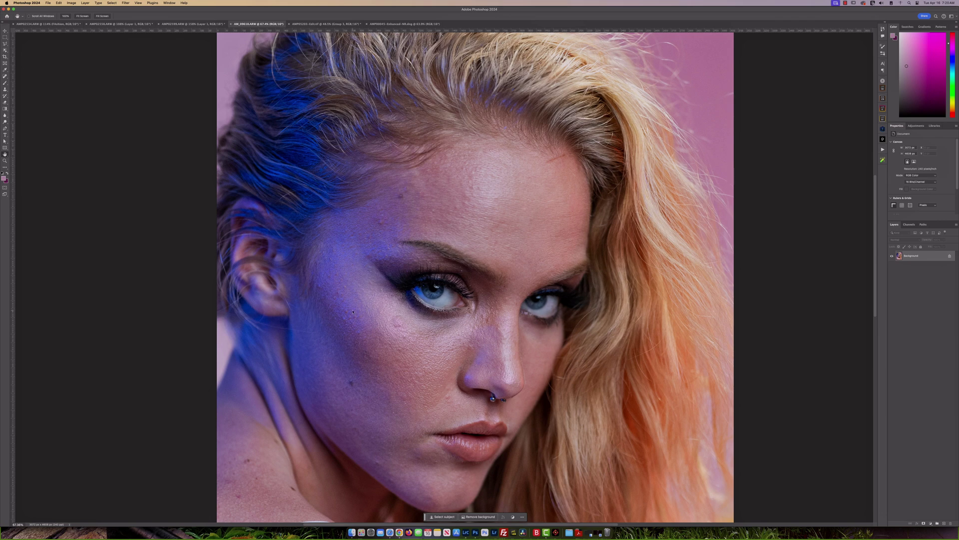
{"action": "scroll", "coordinate": [380, 329], "scroll_direction": "up", "scroll_amount": 3}
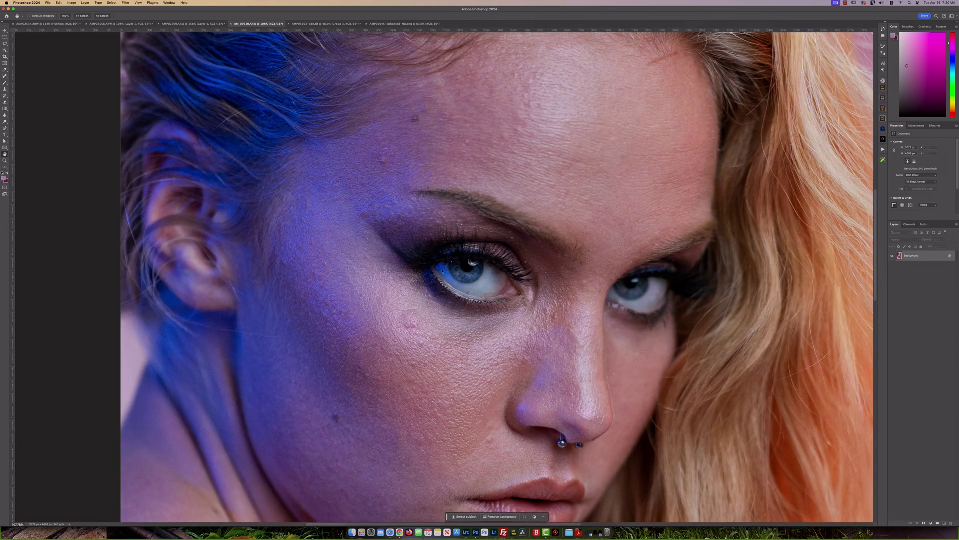
{"action": "scroll", "coordinate": [422, 295], "scroll_direction": "up", "scroll_amount": 5}
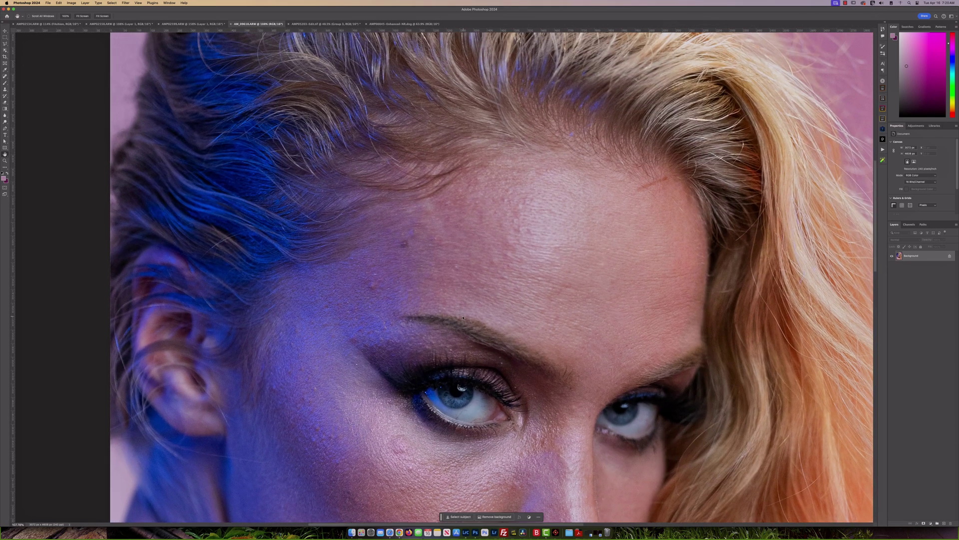
{"action": "scroll", "coordinate": [465, 316], "scroll_direction": "down", "scroll_amount": 10}
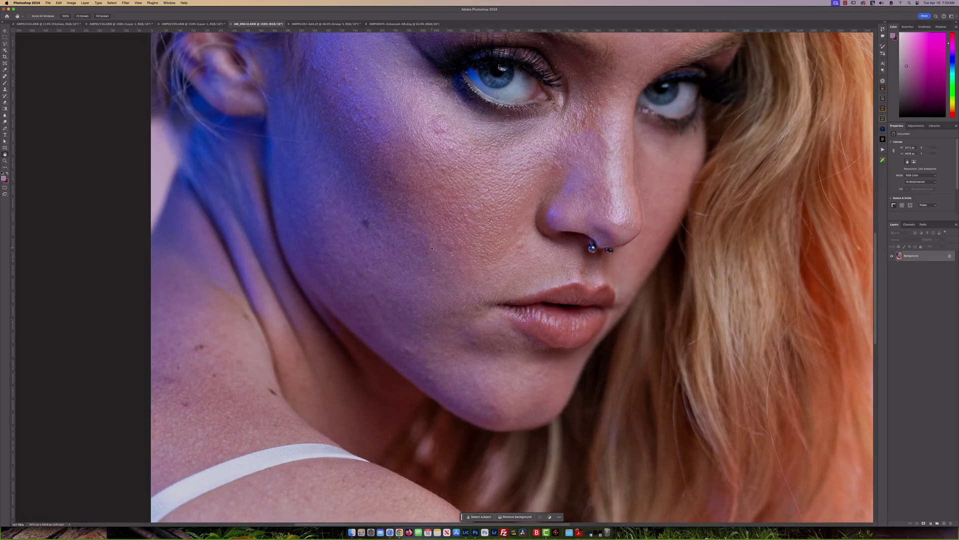
{"action": "scroll", "coordinate": [432, 249], "scroll_direction": "down", "scroll_amount": 10}
{"action": "scroll", "coordinate": [410, 244], "scroll_direction": "up", "scroll_amount": 15}
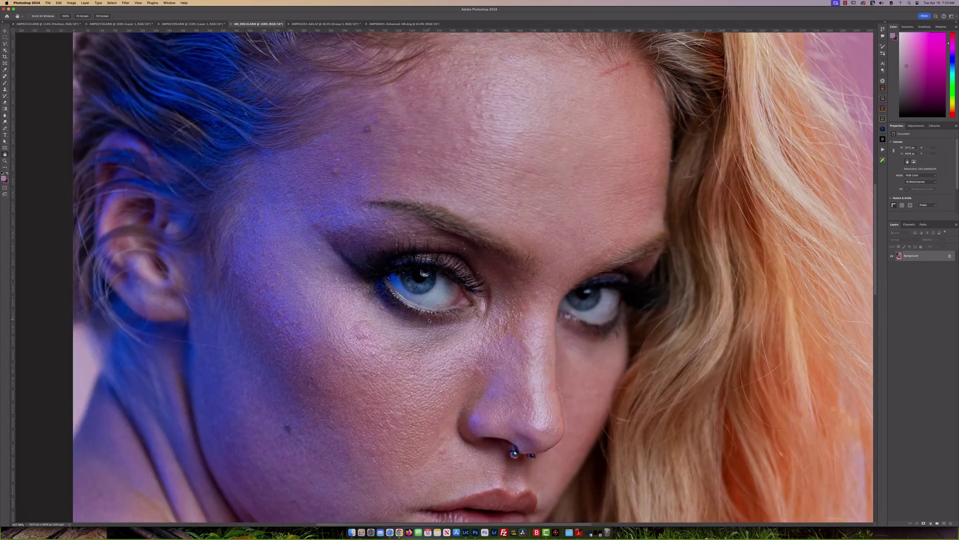
Step: Duplicate the blonde portrait's Background layer and open the Reblum Retouch filter on the copy
{"action": "key", "text": "super+j"}
{"action": "left_click", "coordinate": [125, 3]}
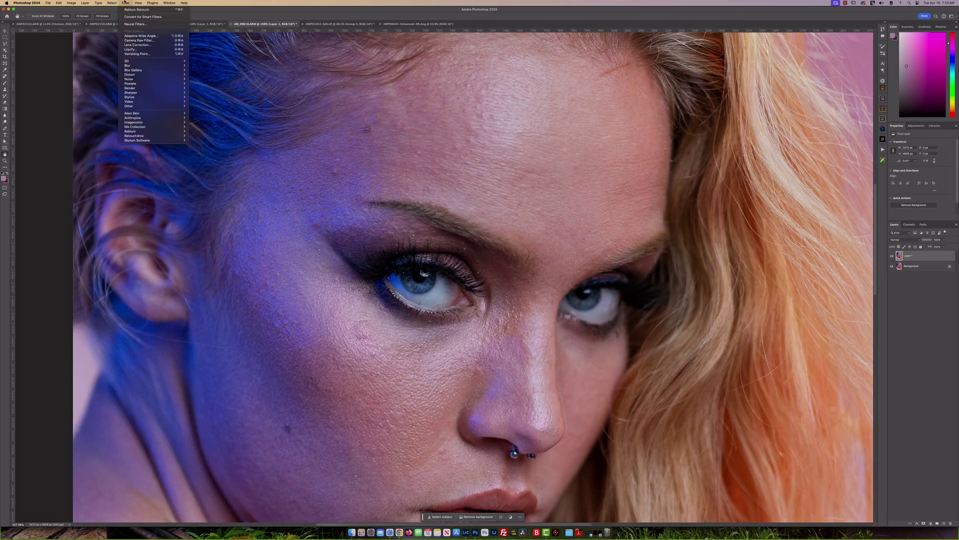
{"action": "mouse_move", "coordinate": [169, 132]}
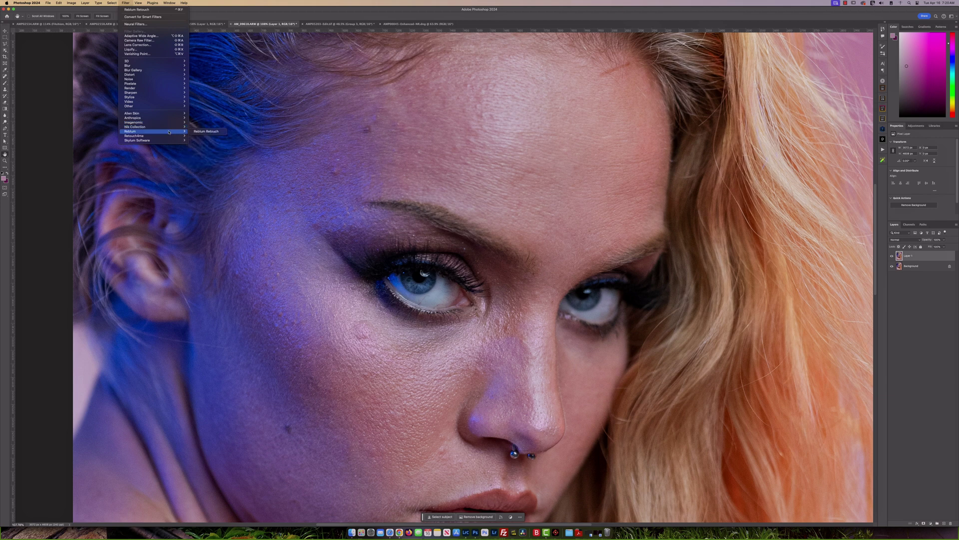
{"action": "left_click", "coordinate": [206, 131]}
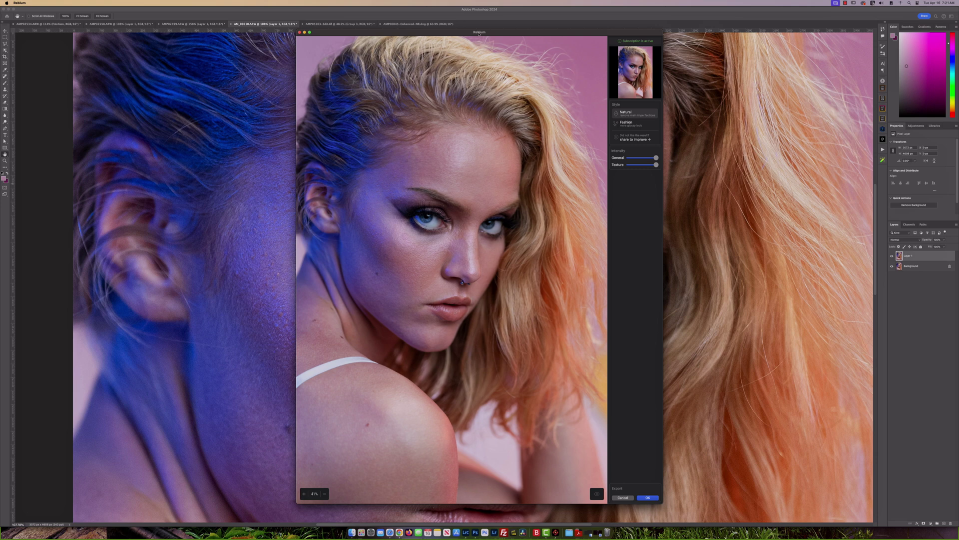
Step: Maximize the Reblum window and toggle the before/after preview to compare the Natural style on the blonde model's face
{"action": "double_click", "coordinate": [479, 33]}
{"action": "scroll", "coordinate": [474, 216], "scroll_direction": "up", "scroll_amount": 5}
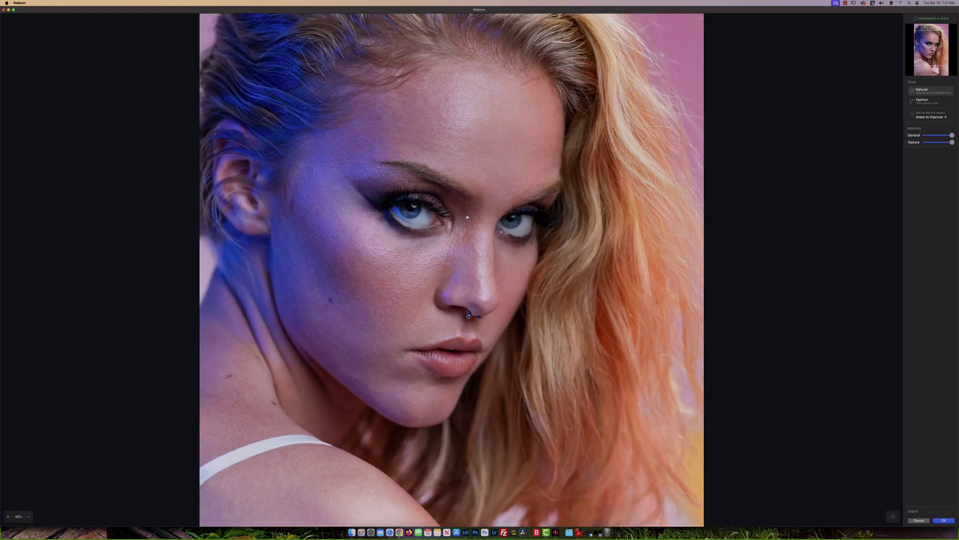
{"action": "left_click_drag", "start_coordinate": [533, 201], "coordinate": [515, 218]}
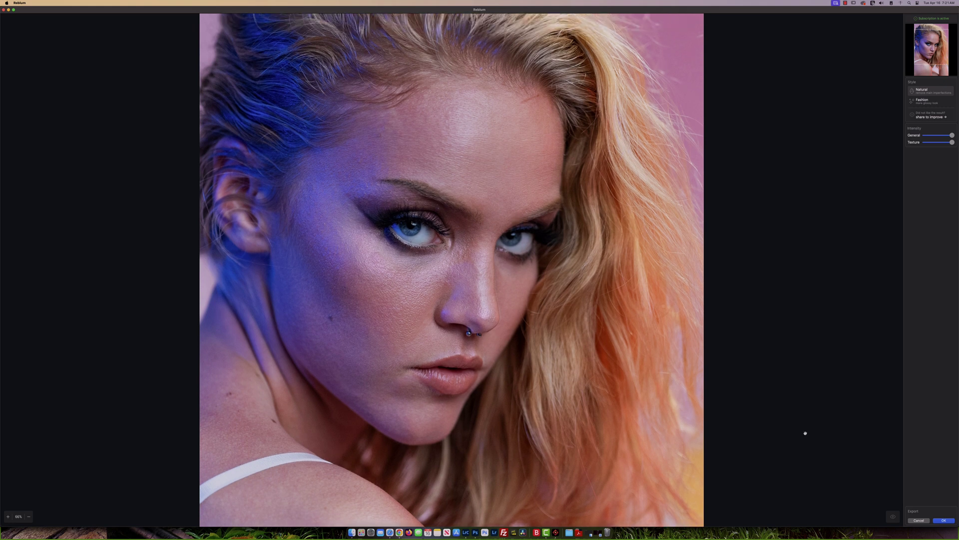
{"action": "left_click", "coordinate": [893, 518]}
{"action": "left_click", "coordinate": [894, 518]}
{"action": "left_click", "coordinate": [893, 518]}
{"action": "left_click", "coordinate": [893, 518]}
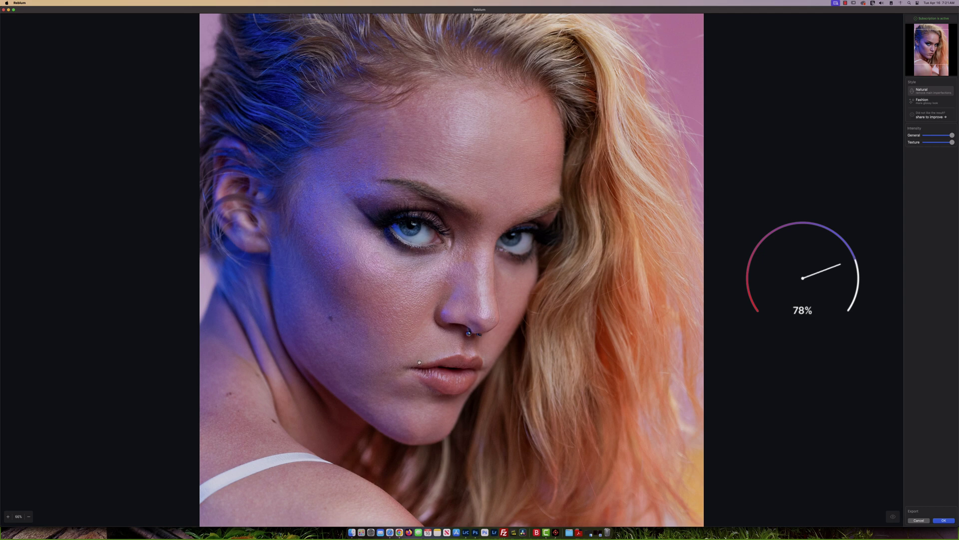
Step: Compare the Natural style preview with the original on the blonde model's shoulder and neck
{"action": "scroll", "coordinate": [452, 270], "scroll_direction": "down", "scroll_amount": 5}
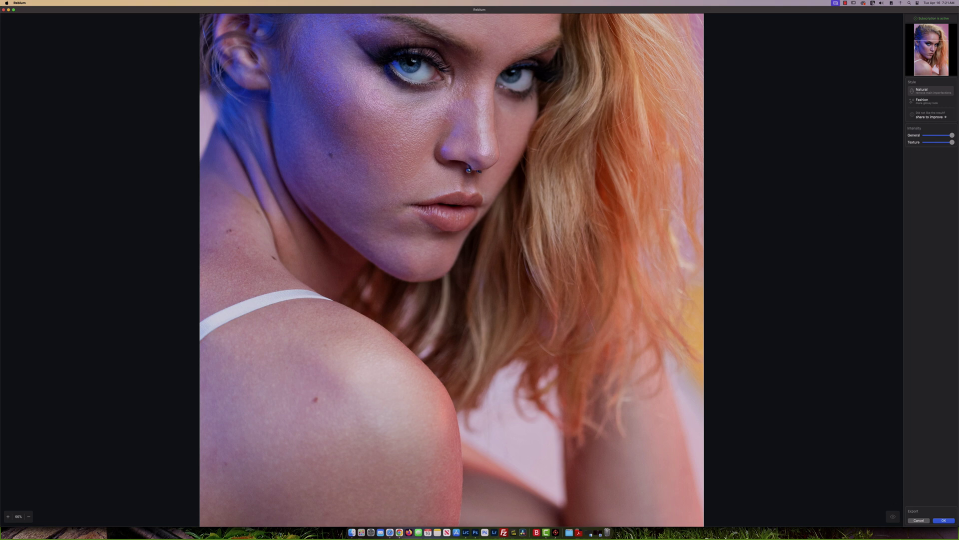
{"action": "left_click", "coordinate": [894, 515]}
{"action": "left_click", "coordinate": [894, 515]}
{"action": "left_click", "coordinate": [894, 515]}
{"action": "left_click_drag", "start_coordinate": [565, 156], "coordinate": [548, 338]}
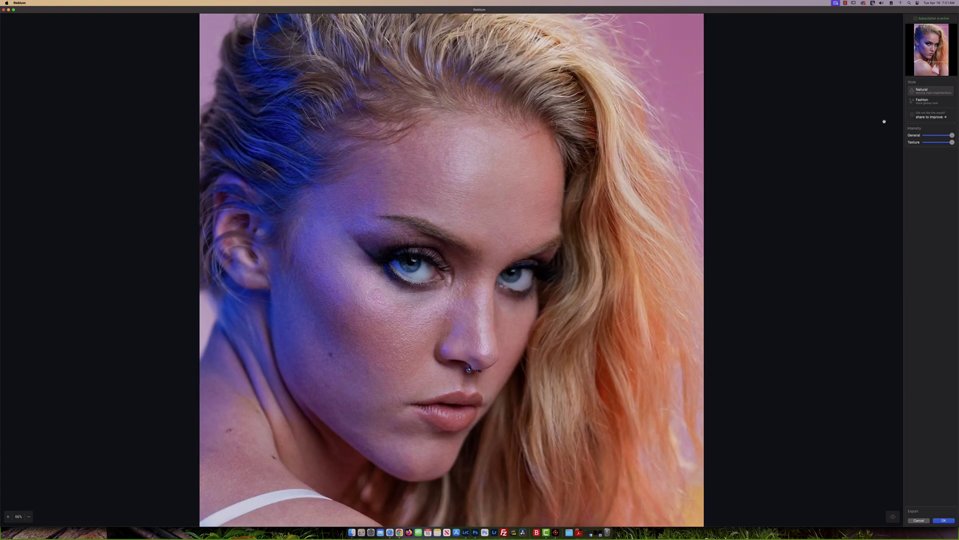
Step: Choose the Fashion style and inspect its effect on the blonde model's face and shoulder
{"action": "left_click", "coordinate": [936, 104]}
{"action": "left_click_drag", "start_coordinate": [443, 339], "coordinate": [525, 190]}
{"action": "scroll", "coordinate": [502, 262], "scroll_direction": "down", "scroll_amount": 3}
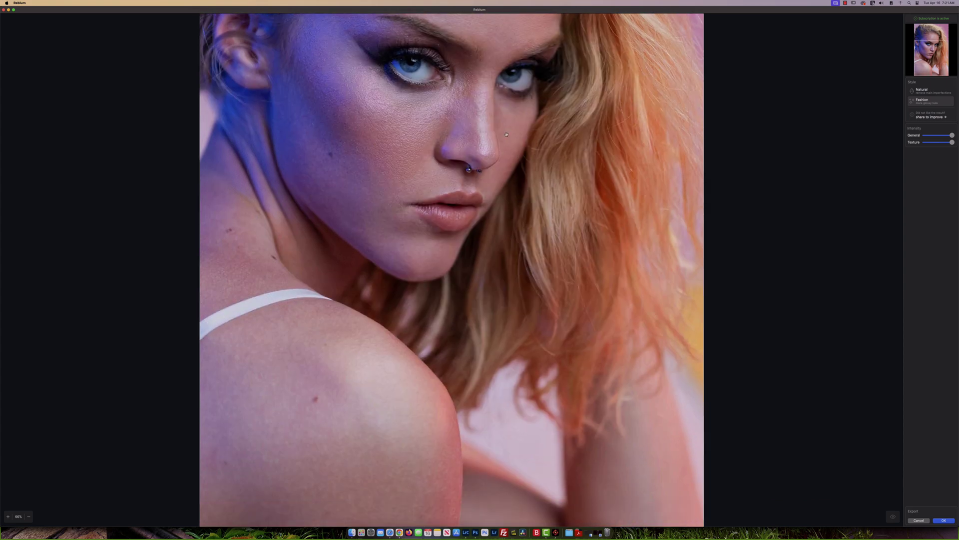
{"action": "scroll", "coordinate": [499, 268], "scroll_direction": "up", "scroll_amount": 10}
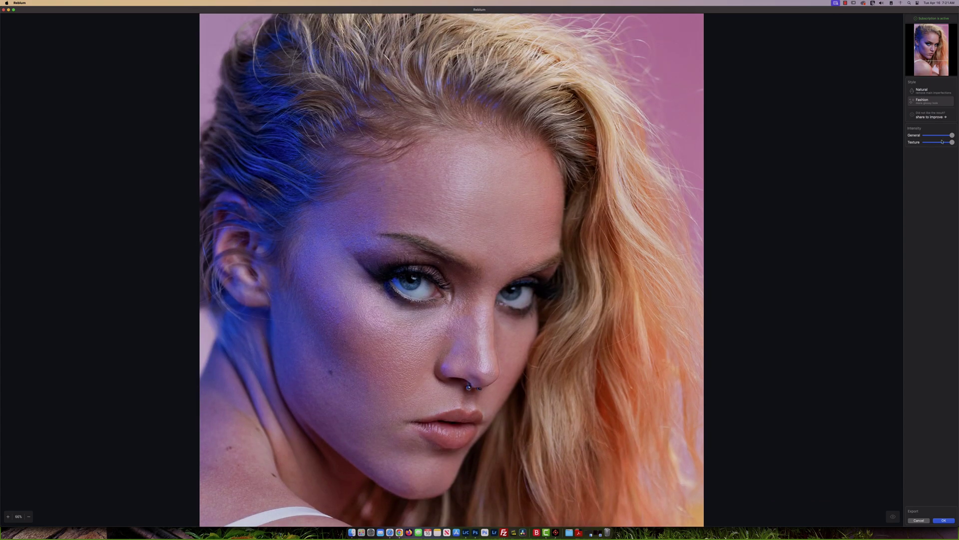
Step: Lower the Texture and General intensities to minimum to try out their effect on the skin
{"action": "left_click_drag", "start_coordinate": [951, 143], "coordinate": [917, 145]}
{"action": "scroll", "coordinate": [335, 360], "scroll_direction": "up", "scroll_amount": 4}
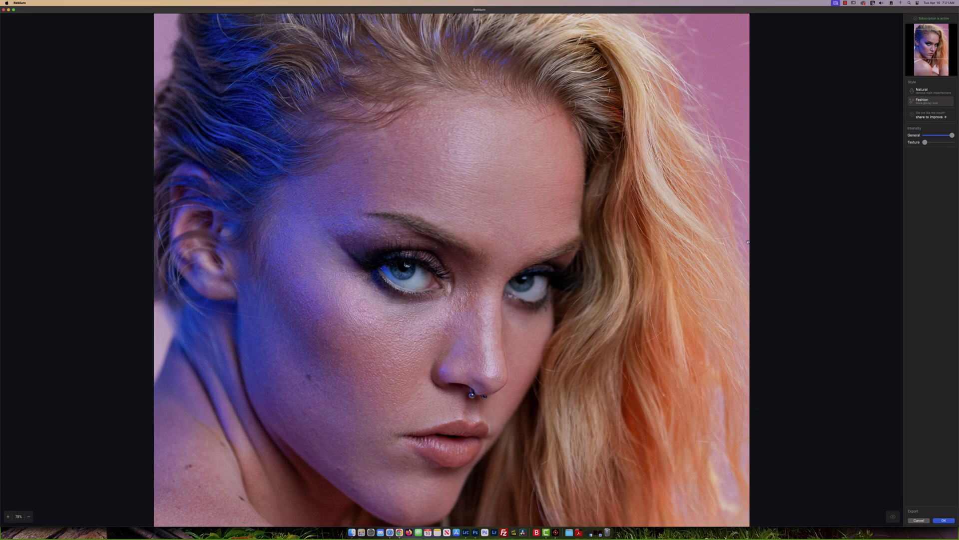
{"action": "left_click_drag", "start_coordinate": [953, 136], "coordinate": [907, 139]}
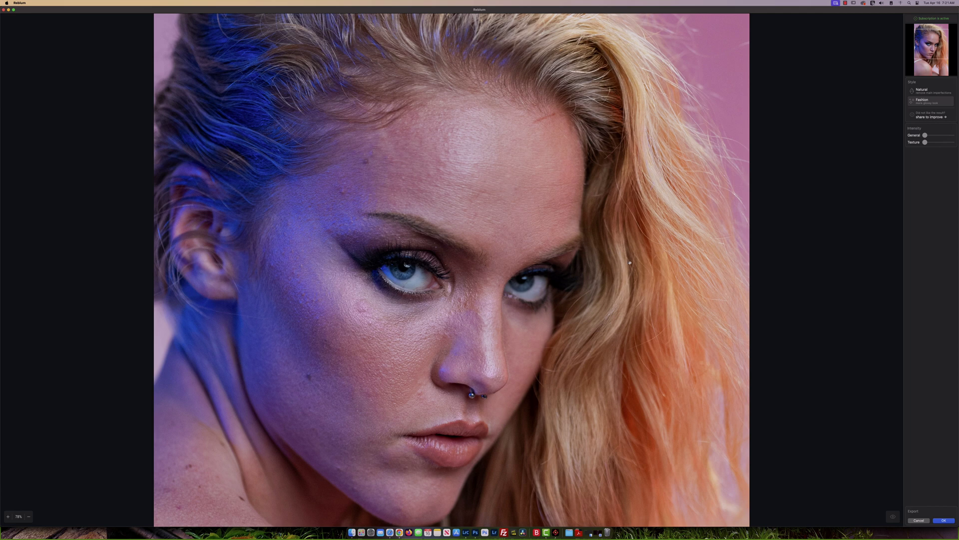
Step: Set the General and Texture intensities to maximum and apply the Fashion retouch to the blonde portrait
{"action": "left_click_drag", "start_coordinate": [932, 135], "coordinate": [955, 136]}
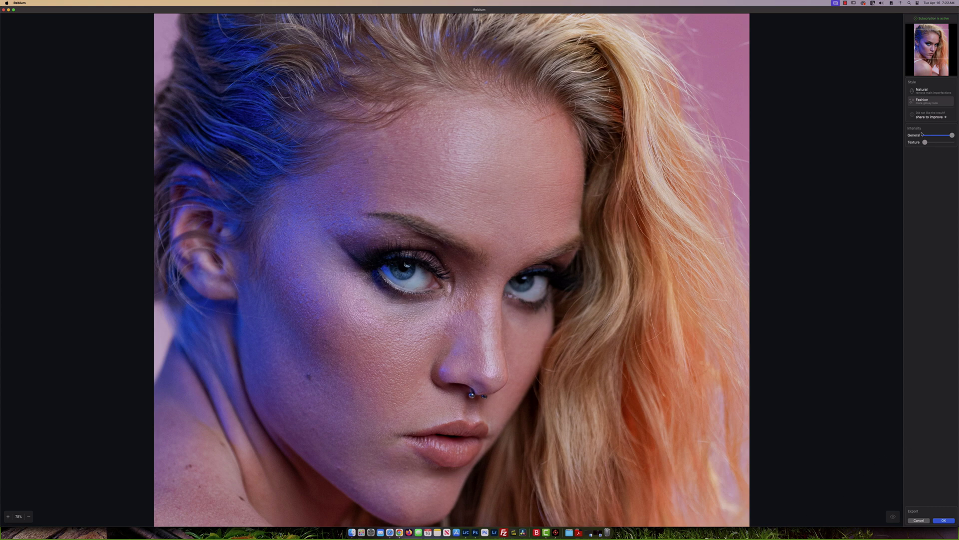
{"action": "left_click_drag", "start_coordinate": [925, 142], "coordinate": [953, 142]}
{"action": "left_click", "coordinate": [944, 520]}
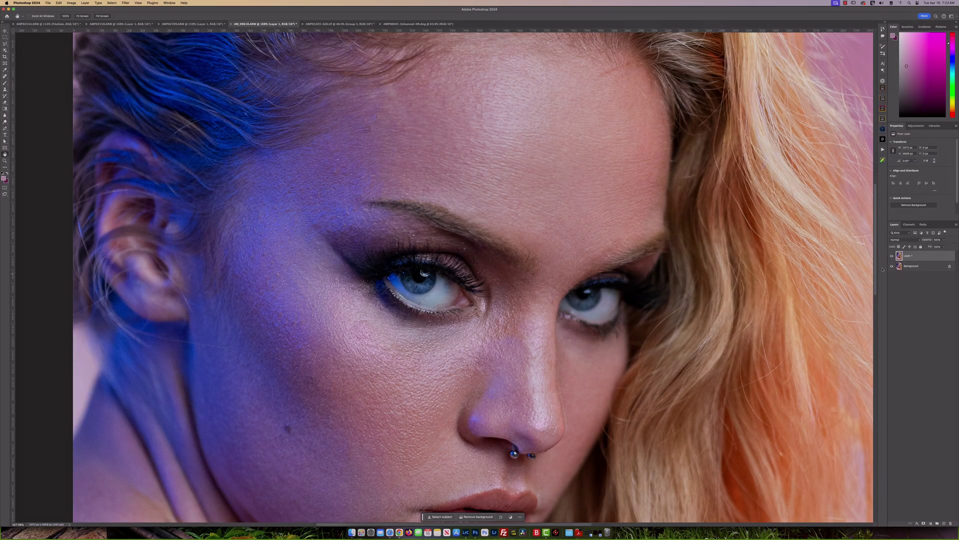
Step: Toggle the retouched layer's visibility to compare the blonde portrait before and after
{"action": "left_click", "coordinate": [892, 256]}
{"action": "left_click", "coordinate": [892, 256]}
{"action": "left_click", "coordinate": [892, 256]}
{"action": "left_click", "coordinate": [892, 255]}
Step: Add a new empty layer and heal the remaining blemish on the cheek below the eye with the Healing Brush
{"action": "left_click", "coordinate": [943, 523]}
{"action": "left_click", "coordinate": [5, 77]}
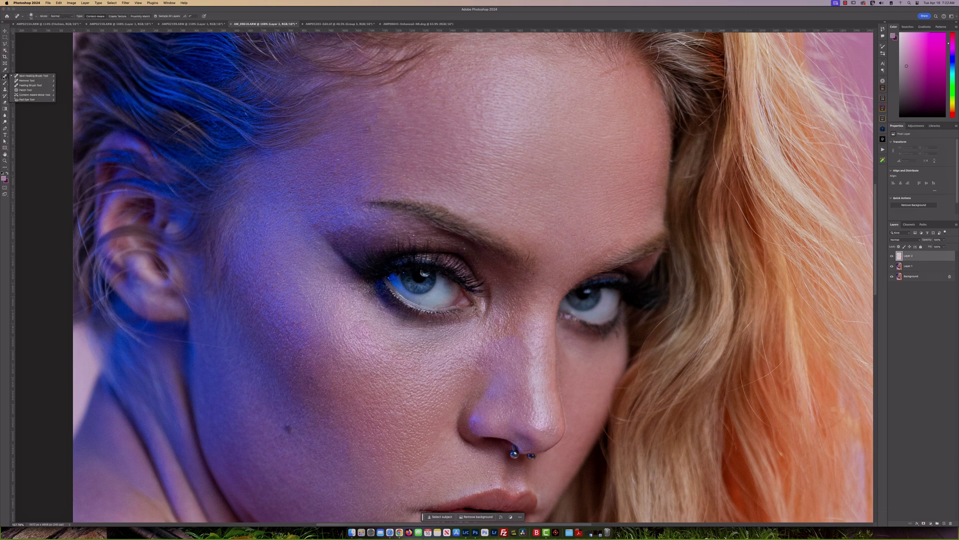
{"action": "left_click", "coordinate": [30, 85]}
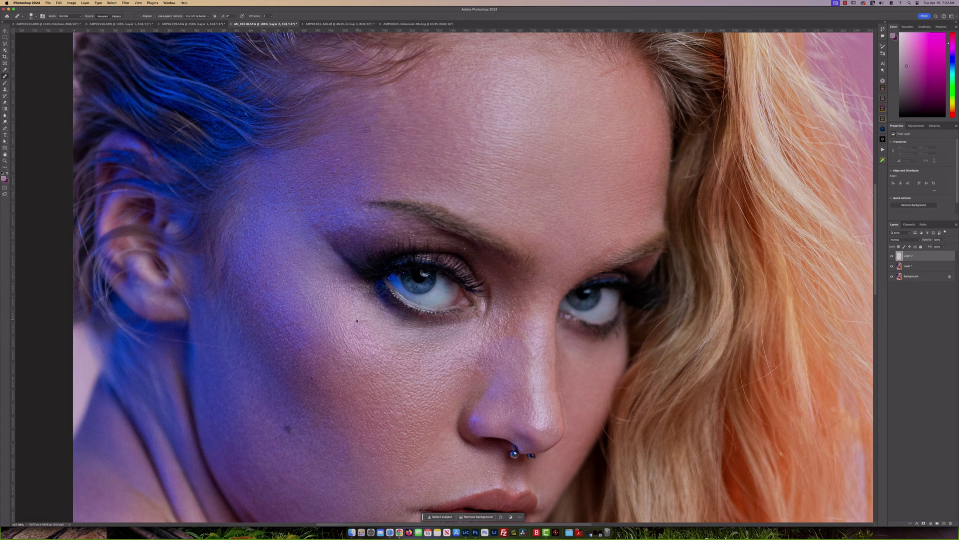
{"action": "left_click", "coordinate": [369, 339]}
{"action": "key", "text": "h"}
{"action": "left_click", "coordinate": [364, 327]}
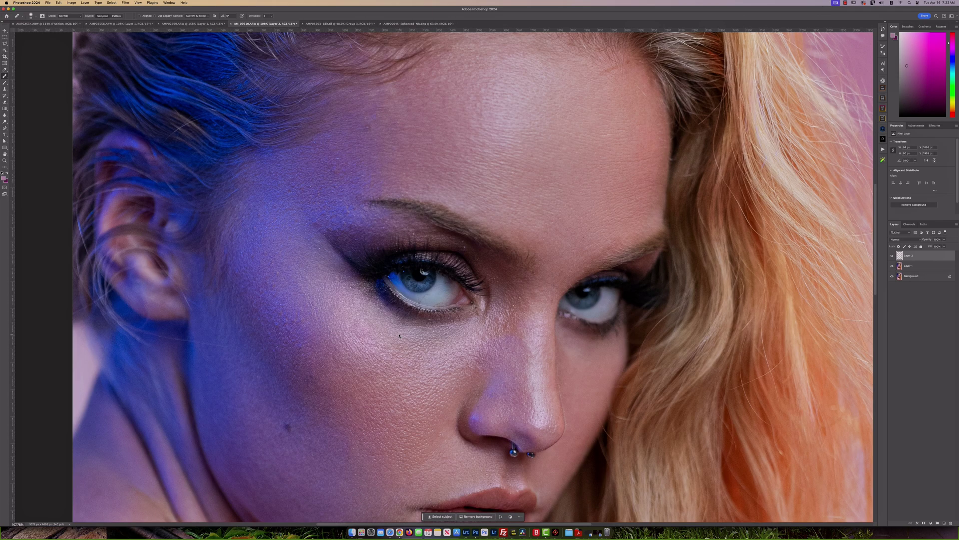
{"action": "left_click", "coordinate": [360, 334]}
Step: Heal the mole on the back of the shoulder above the strap on the new layer
{"action": "scroll", "coordinate": [420, 347], "scroll_direction": "down", "scroll_amount": 3}
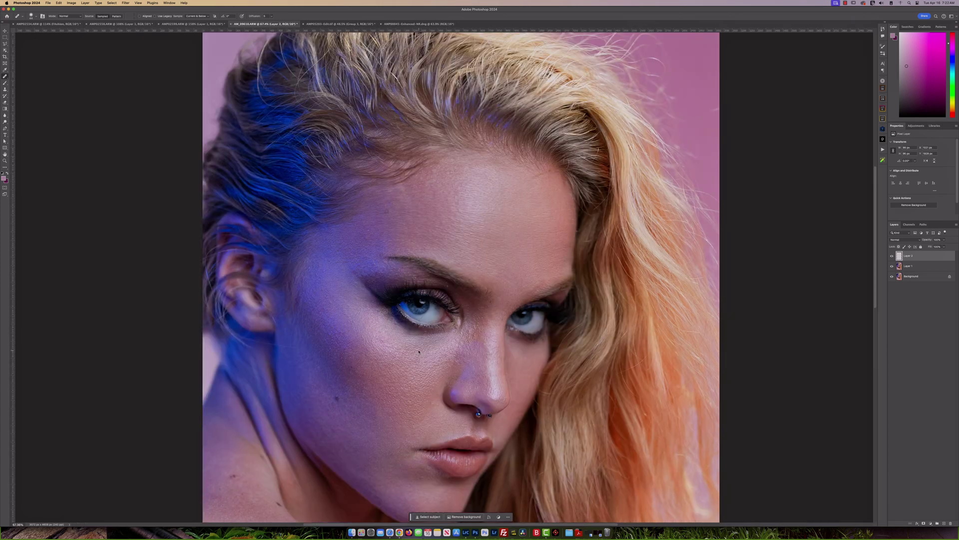
{"action": "scroll", "coordinate": [419, 351], "scroll_direction": "up", "scroll_amount": 2}
{"action": "scroll", "coordinate": [419, 351], "scroll_direction": "down", "scroll_amount": 2}
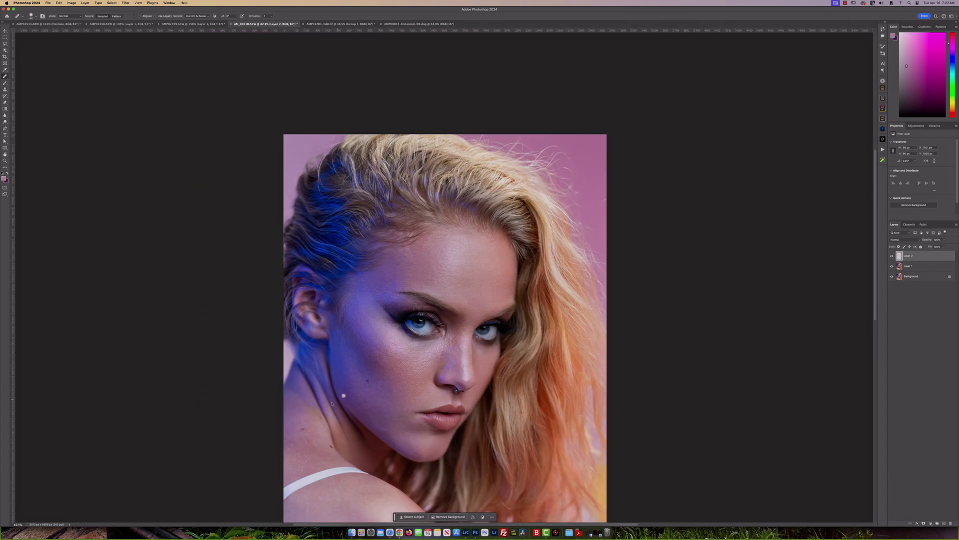
{"action": "scroll", "coordinate": [309, 435], "scroll_direction": "up", "scroll_amount": 4}
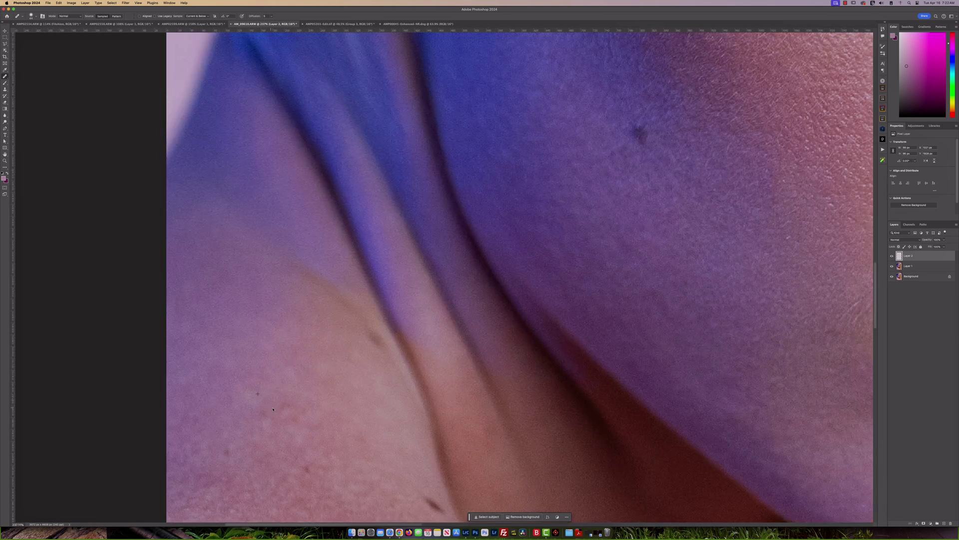
{"action": "scroll", "coordinate": [475, 342], "scroll_direction": "down", "scroll_amount": 4}
{"action": "scroll", "coordinate": [475, 341], "scroll_direction": "down", "scroll_amount": 2}
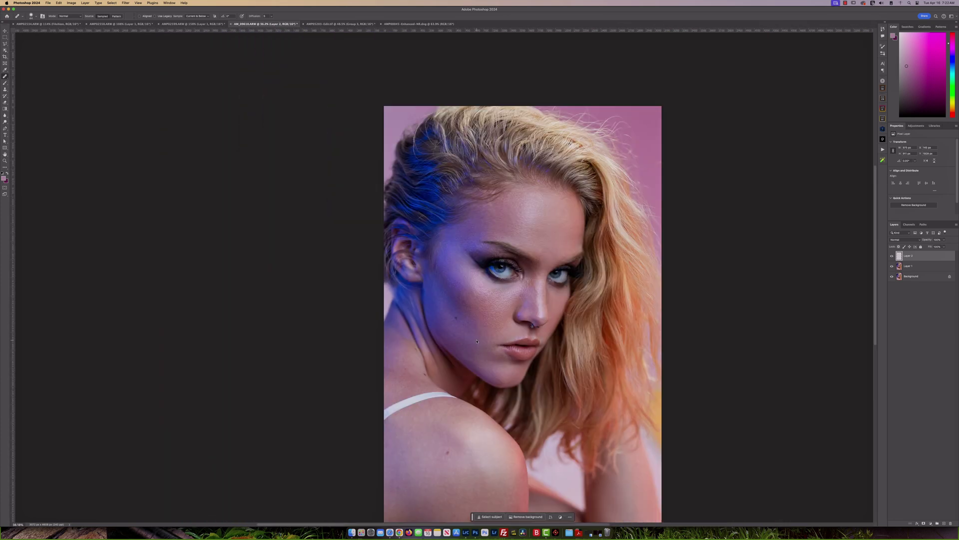
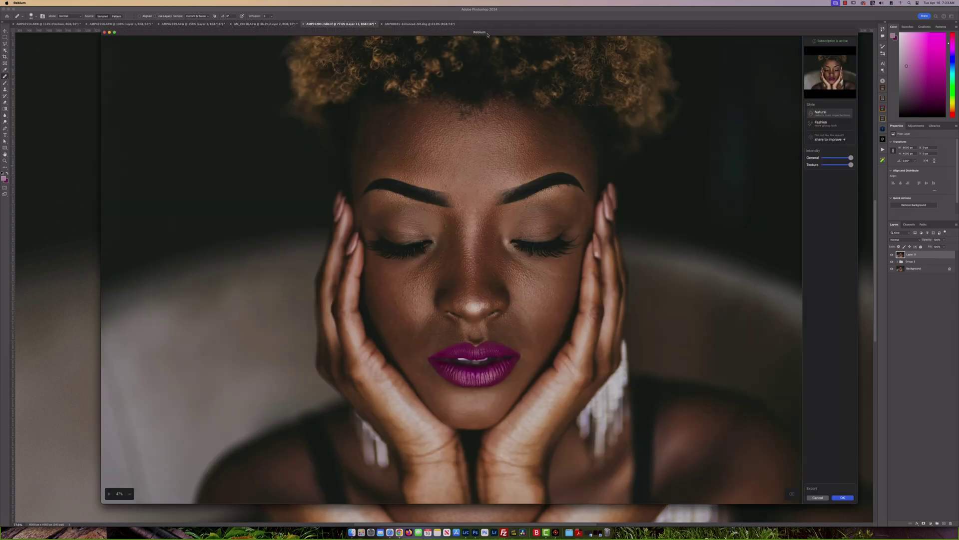
Step: Apply the Fashion style retouch to the portrait with purple lips after comparing its preview with the original
{"action": "double_click", "coordinate": [487, 33]}
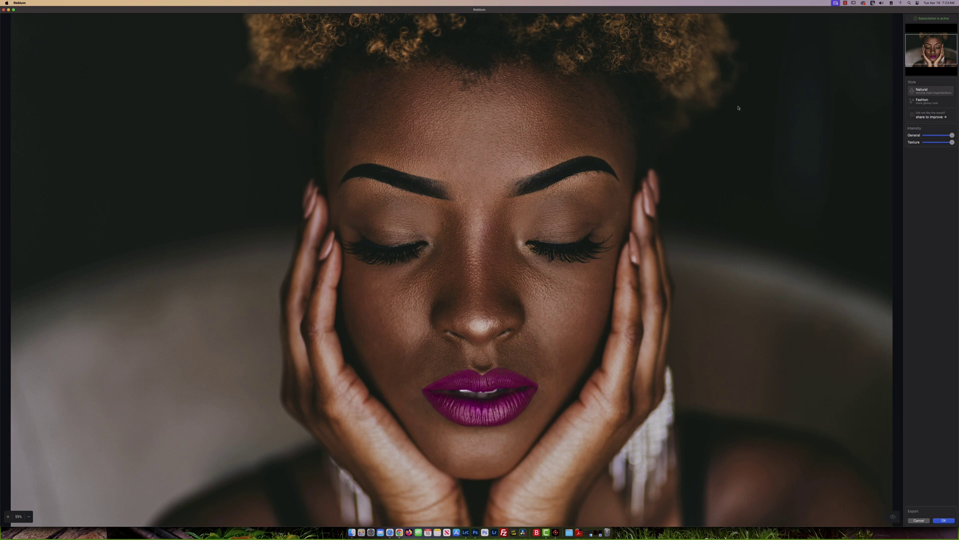
{"action": "left_click", "coordinate": [932, 101]}
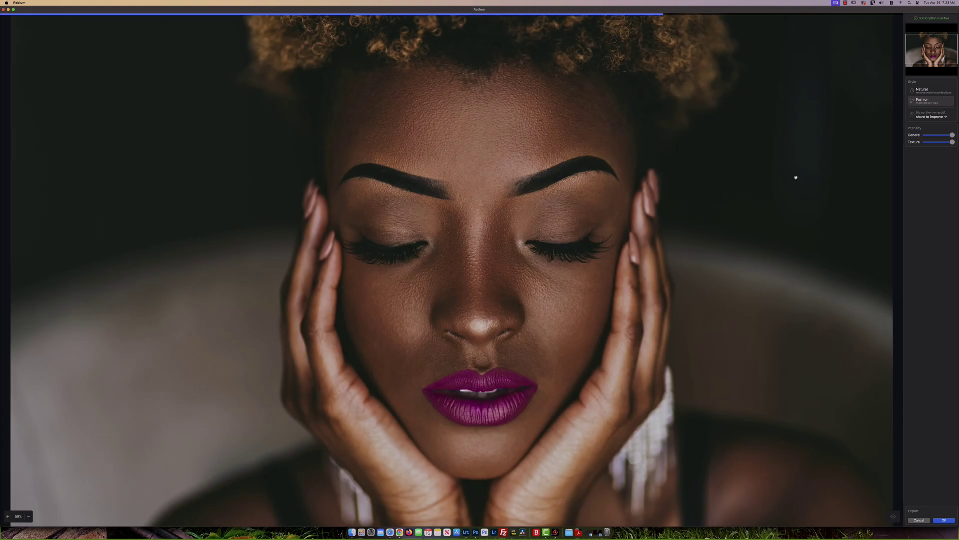
{"action": "scroll", "coordinate": [583, 260], "scroll_direction": "down", "scroll_amount": 4}
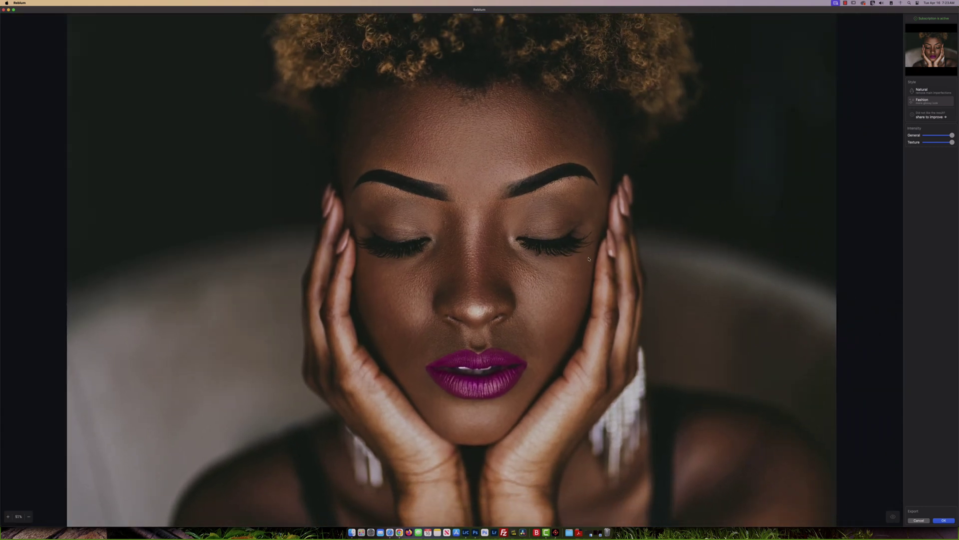
{"action": "left_click", "coordinate": [895, 515]}
{"action": "left_click", "coordinate": [894, 516]}
{"action": "left_click", "coordinate": [894, 515]}
{"action": "left_click", "coordinate": [943, 520]}
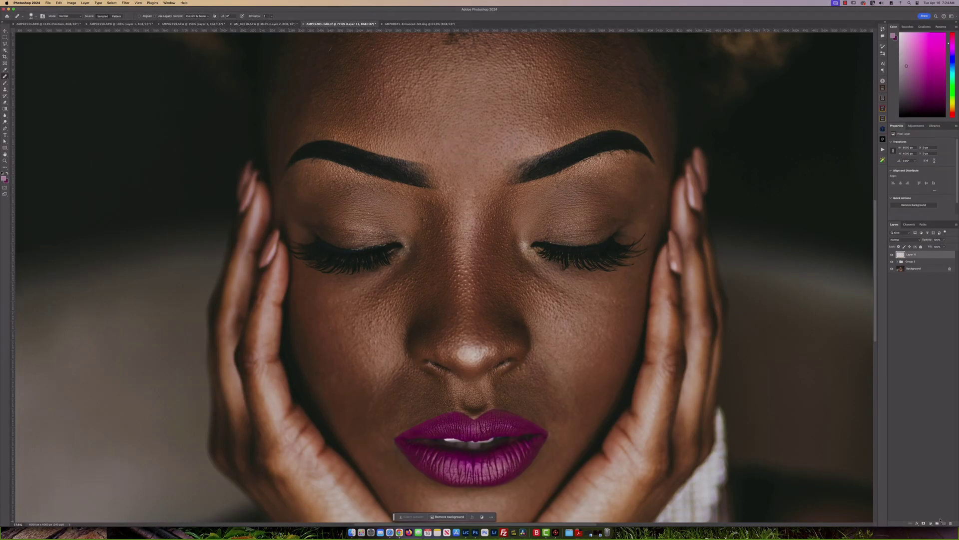
Step: Toggle the retouched layer's visibility to compare before and after, and examine the skin texture from the forehead to the chin and hands
{"action": "scroll", "coordinate": [531, 348], "scroll_direction": "down", "scroll_amount": 3}
{"action": "scroll", "coordinate": [531, 347], "scroll_direction": "up", "scroll_amount": 5}
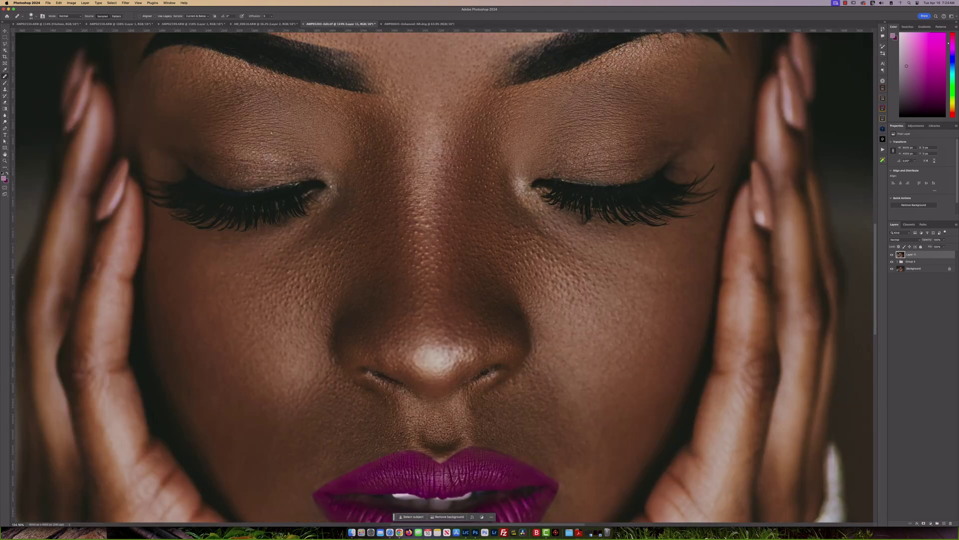
{"action": "left_click", "coordinate": [893, 255]}
{"action": "left_click", "coordinate": [893, 255]}
{"action": "left_click", "coordinate": [892, 254]}
{"action": "left_click", "coordinate": [893, 255]}
{"action": "left_click", "coordinate": [892, 254]}
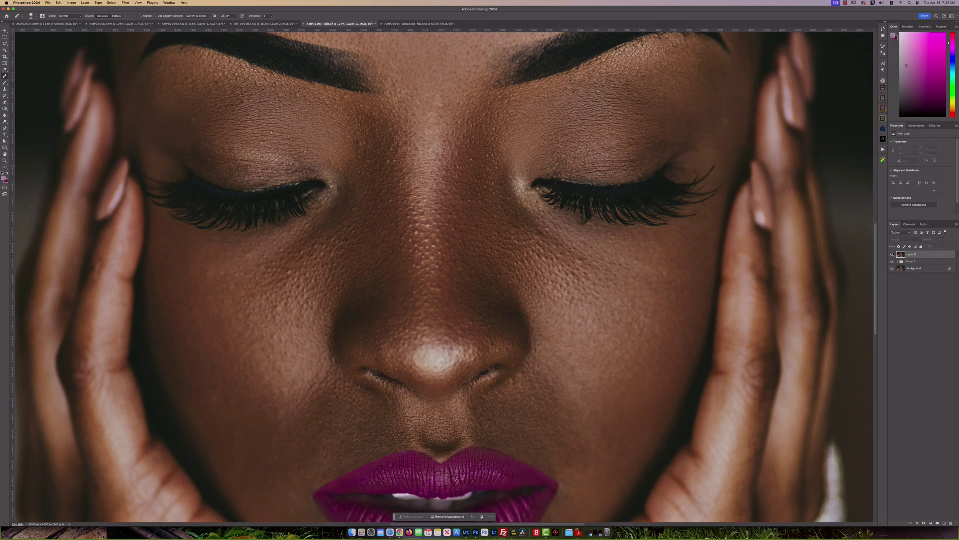
{"action": "left_click", "coordinate": [893, 254]}
{"action": "left_click", "coordinate": [892, 254]}
{"action": "left_click", "coordinate": [892, 254]}
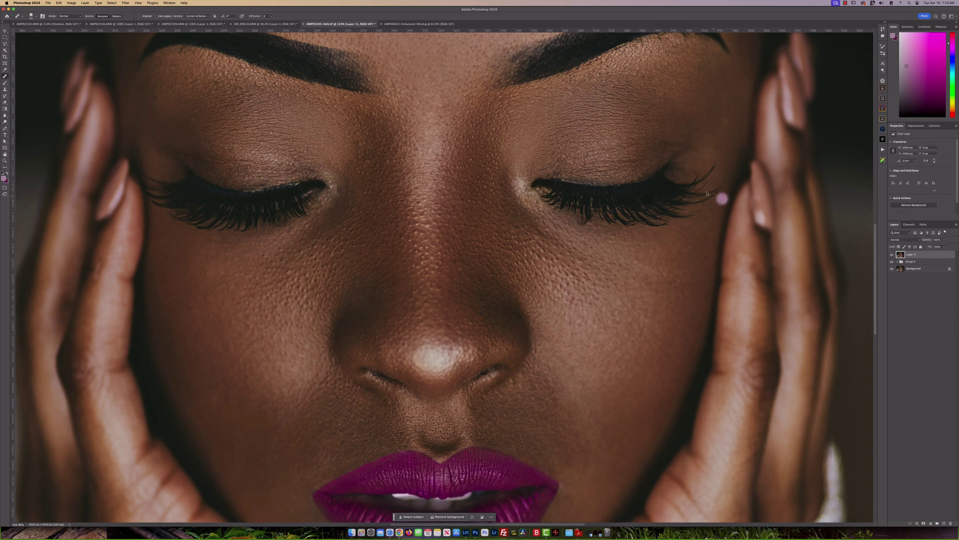
{"action": "scroll", "coordinate": [525, 158], "scroll_direction": "up", "scroll_amount": 5}
{"action": "scroll", "coordinate": [544, 78], "scroll_direction": "down", "scroll_amount": 7}
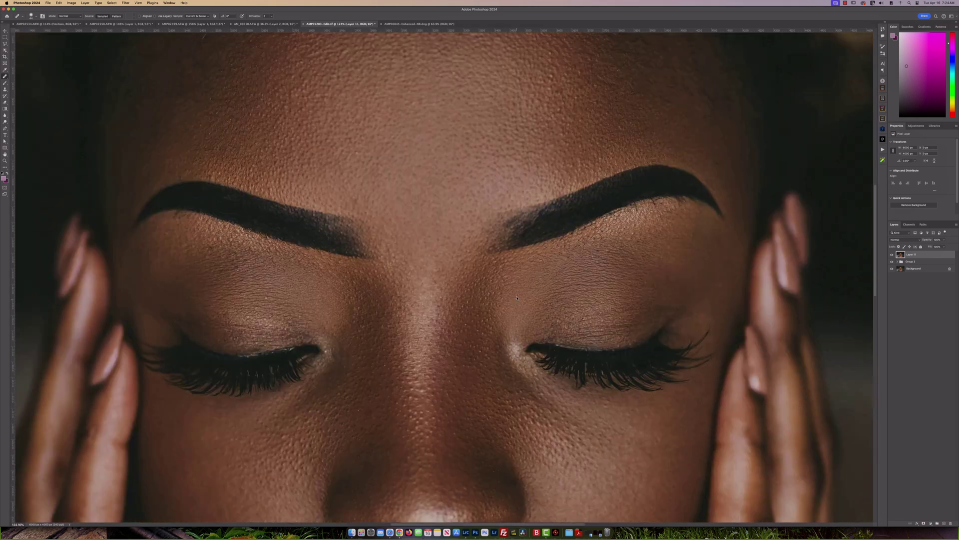
{"action": "scroll", "coordinate": [544, 79], "scroll_direction": "down", "scroll_amount": 5}
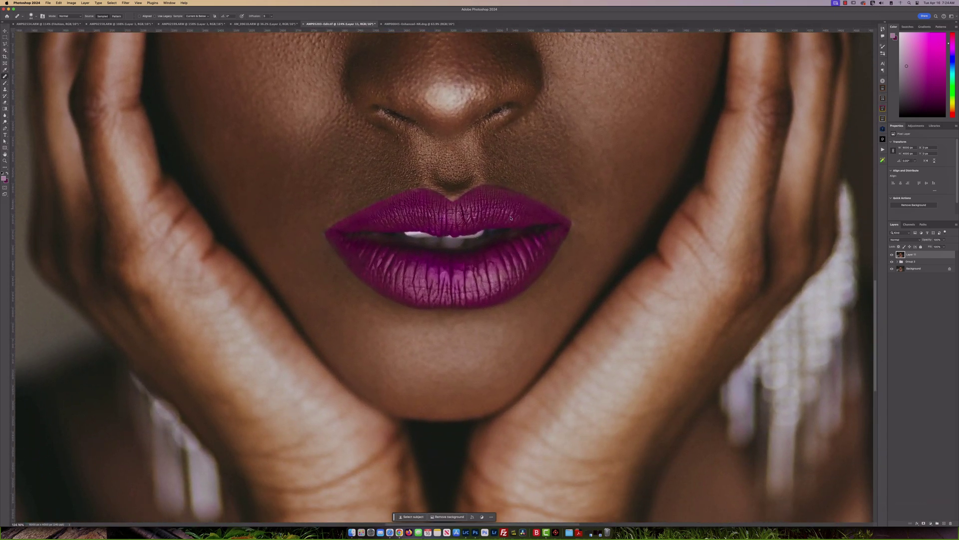
{"action": "scroll", "coordinate": [523, 247], "scroll_direction": "down", "scroll_amount": 5}
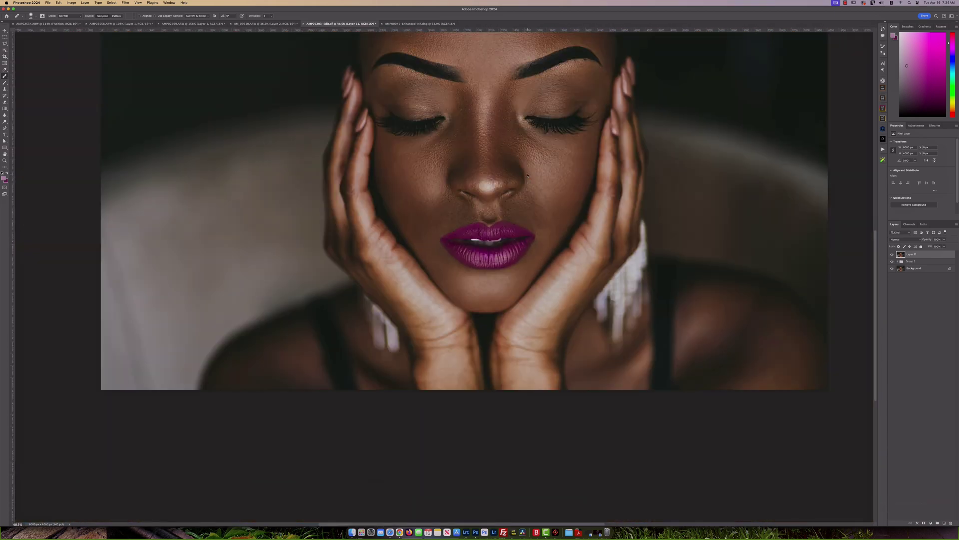
{"action": "scroll", "coordinate": [514, 245], "scroll_direction": "up", "scroll_amount": 5}
{"action": "scroll", "coordinate": [513, 245], "scroll_direction": "right", "scroll_amount": 3}
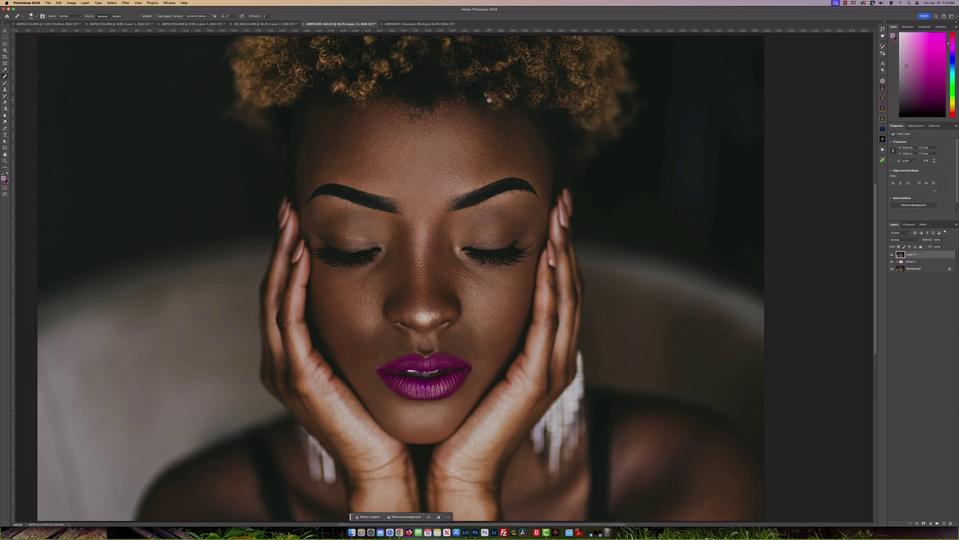
Step: Switch to the portrait of the dark-haired woman in the denim jacket and examine the freckles and blemishes on her face
{"action": "left_click", "coordinate": [420, 24]}
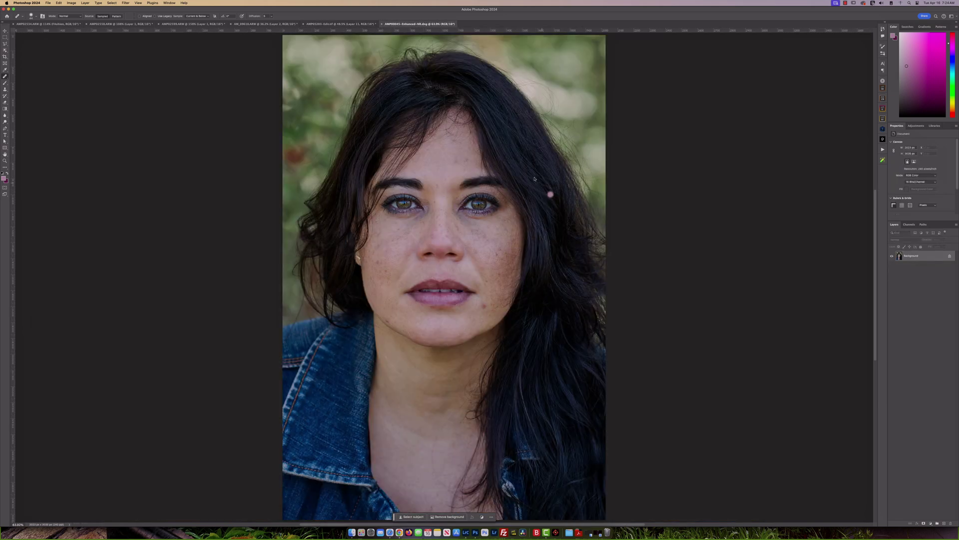
{"action": "scroll", "coordinate": [458, 231], "scroll_direction": "up", "scroll_amount": 3}
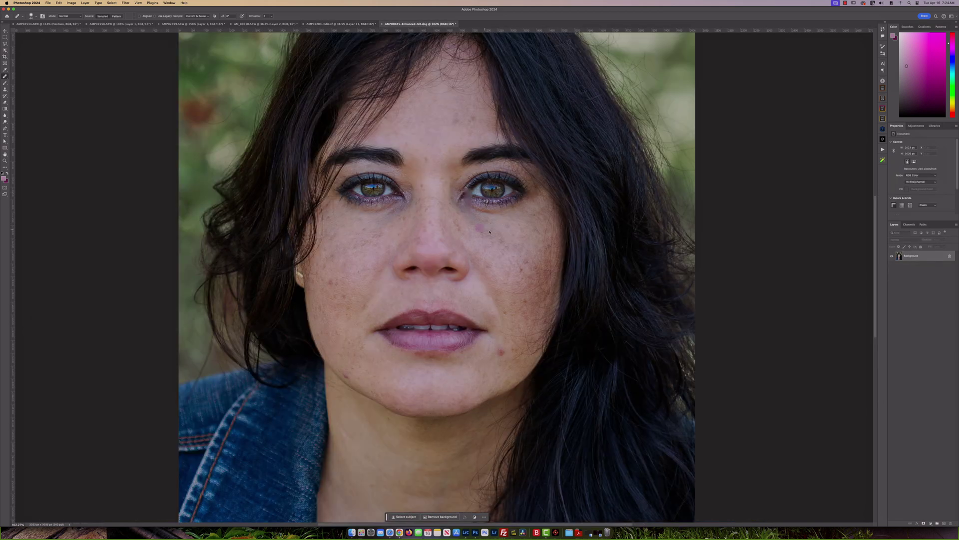
{"action": "scroll", "coordinate": [464, 200], "scroll_direction": "up", "scroll_amount": 3}
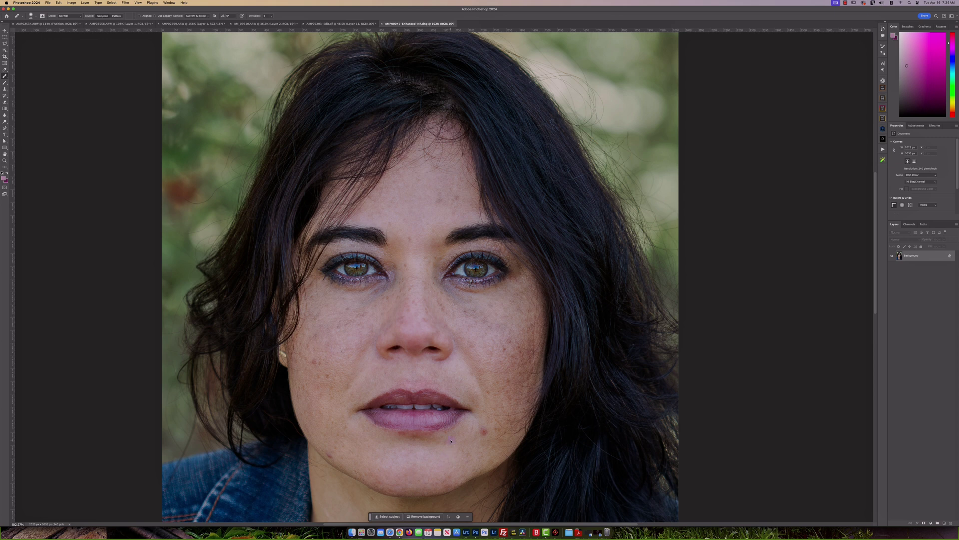
Step: Duplicate the background of the denim jacket portrait and start the Reblum retouch filter on the copy
{"action": "key", "text": "super+j"}
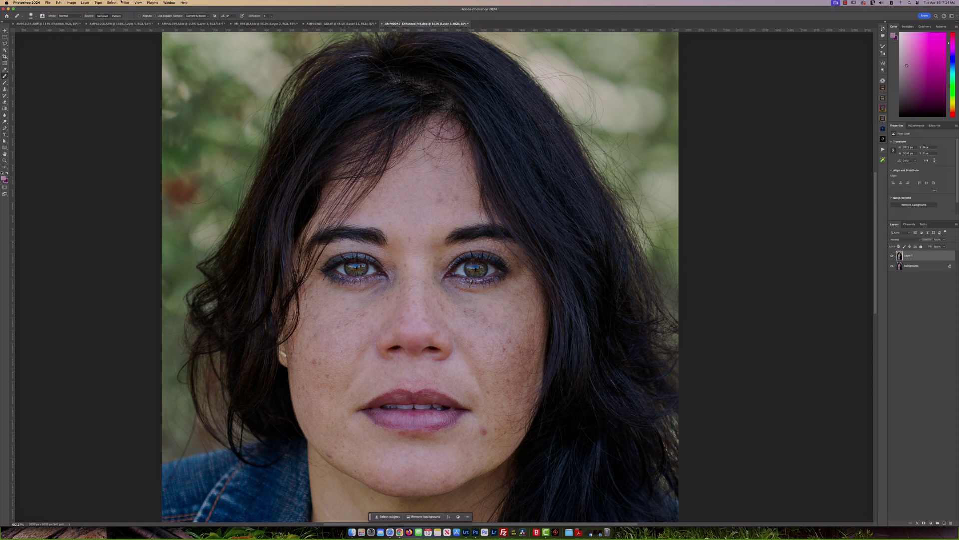
{"action": "left_click", "coordinate": [123, 2]}
{"action": "mouse_move", "coordinate": [160, 131]}
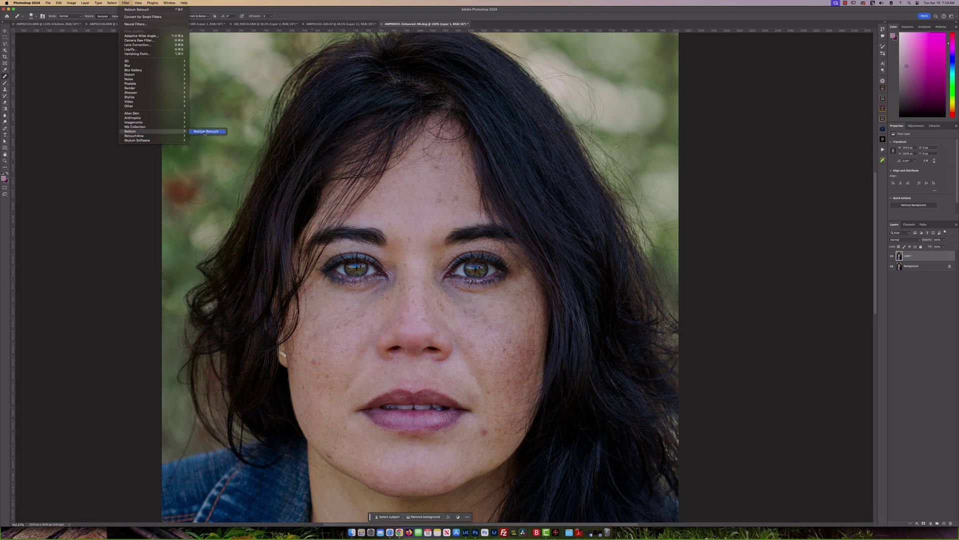
{"action": "left_click", "coordinate": [206, 131]}
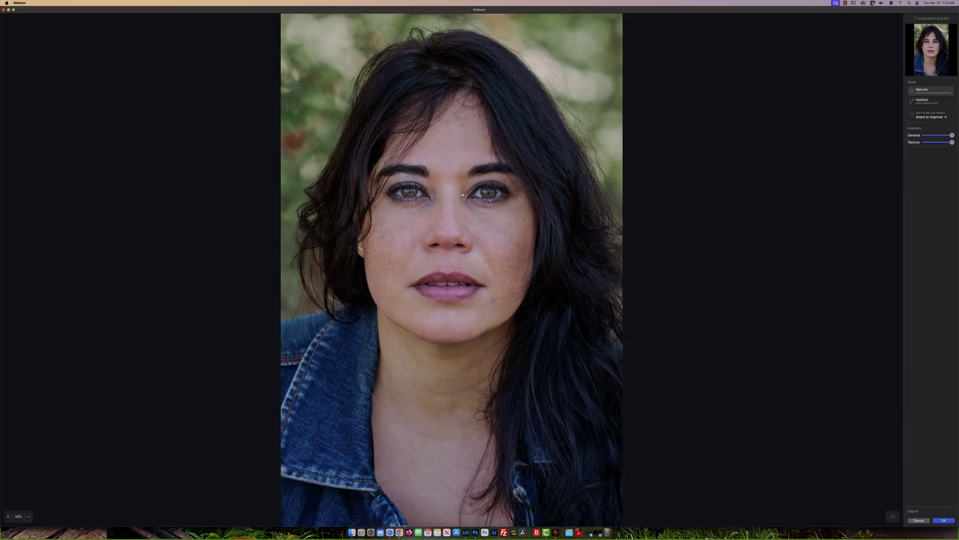
Step: Compare the Natural style preview with the original, examining the freckles and blemishes on the face up close
{"action": "scroll", "coordinate": [463, 196], "scroll_direction": "up", "scroll_amount": 5}
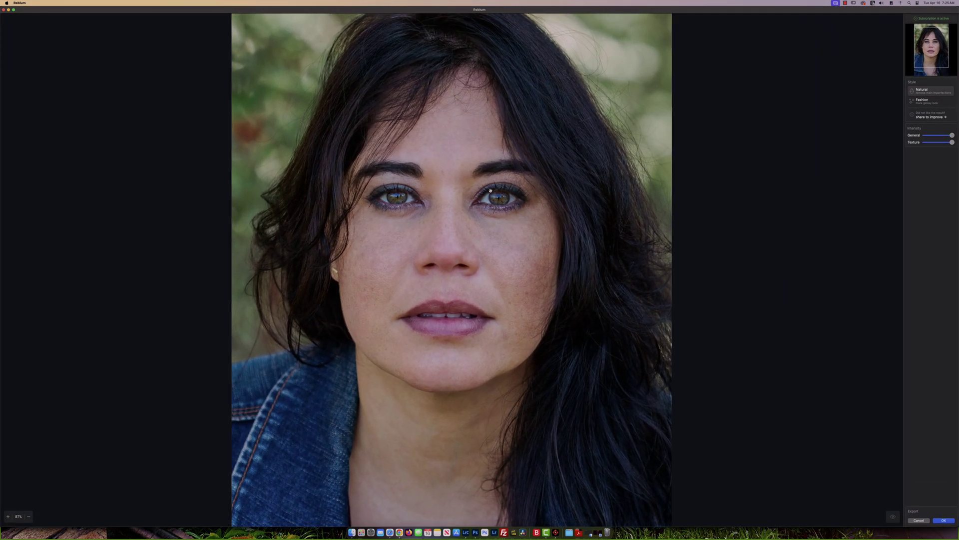
{"action": "left_click_drag", "start_coordinate": [491, 191], "coordinate": [471, 228]}
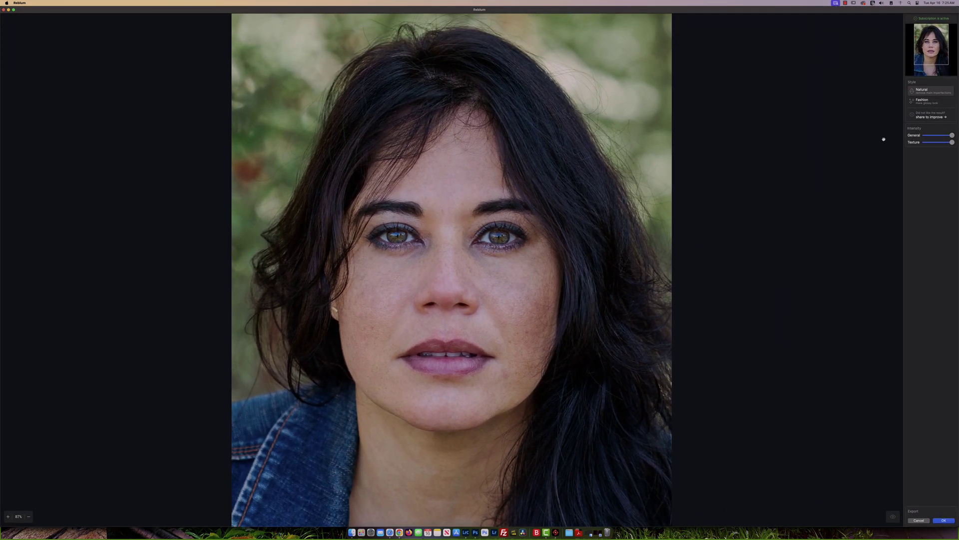
{"action": "left_click", "coordinate": [893, 516]}
{"action": "scroll", "coordinate": [519, 253], "scroll_direction": "up", "scroll_amount": 5}
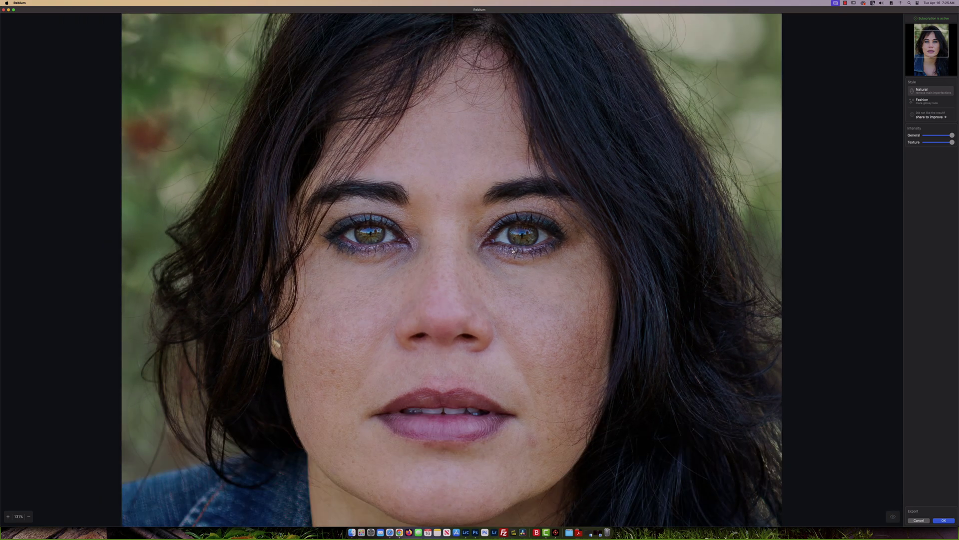
{"action": "left_click", "coordinate": [891, 516]}
{"action": "left_click", "coordinate": [891, 516]}
{"action": "left_click", "coordinate": [891, 515]}
{"action": "left_click", "coordinate": [891, 515]}
{"action": "left_click", "coordinate": [891, 516]}
{"action": "left_click", "coordinate": [891, 515]}
{"action": "left_click", "coordinate": [891, 516]}
{"action": "scroll", "coordinate": [554, 366], "scroll_direction": "down", "scroll_amount": 5}
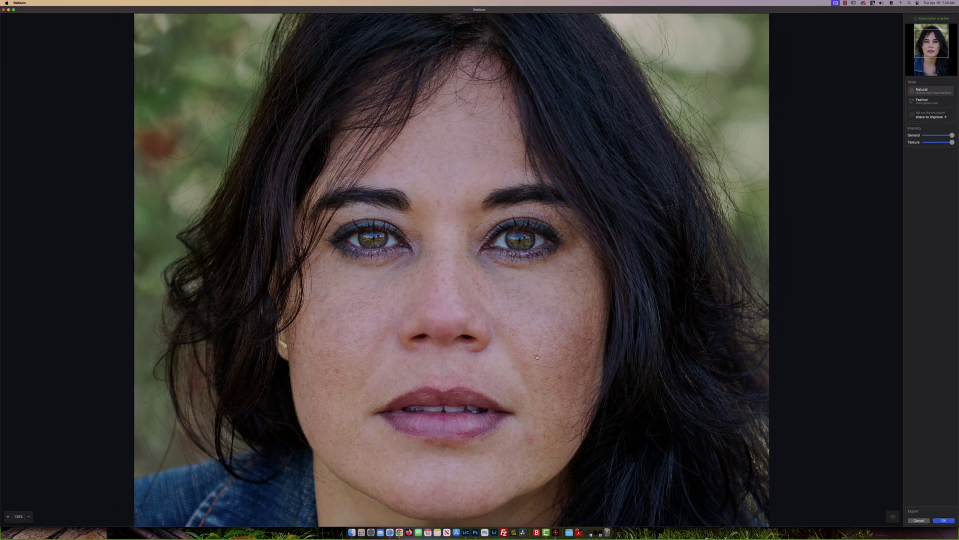
Step: Choose the Fashion style for the denim jacket portrait and apply the retouch to the duplicate layer
{"action": "left_click", "coordinate": [932, 102]}
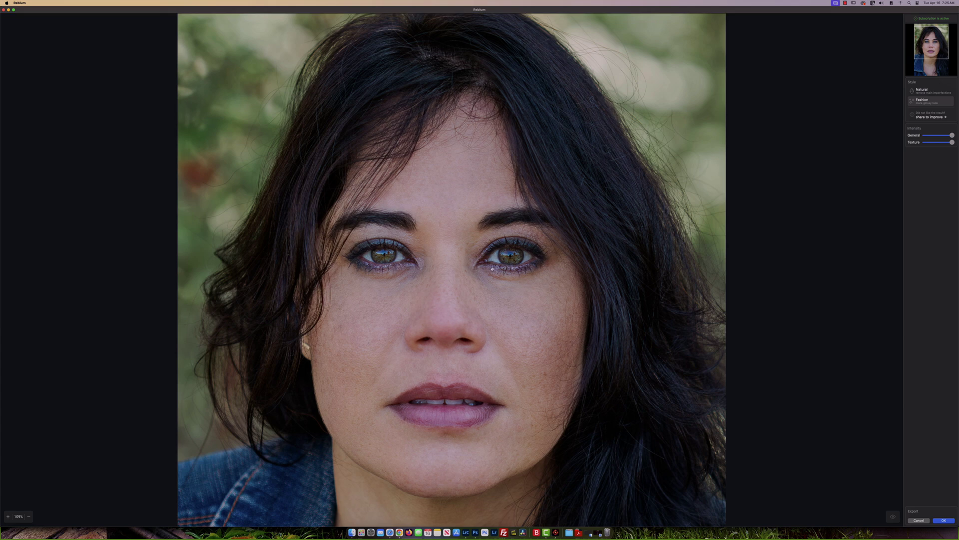
{"action": "left_click_drag", "start_coordinate": [475, 298], "coordinate": [500, 270]}
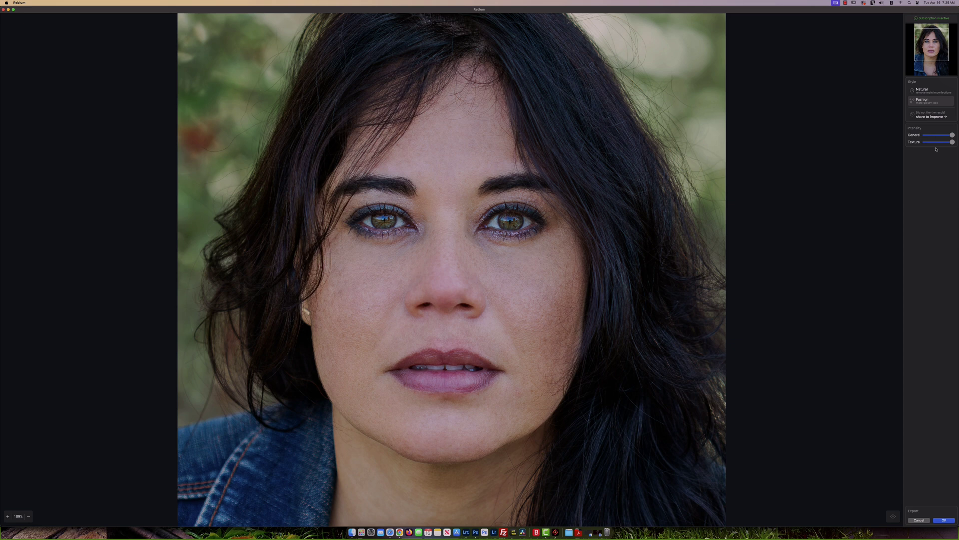
{"action": "left_click_drag", "start_coordinate": [938, 144], "coordinate": [922, 144]}
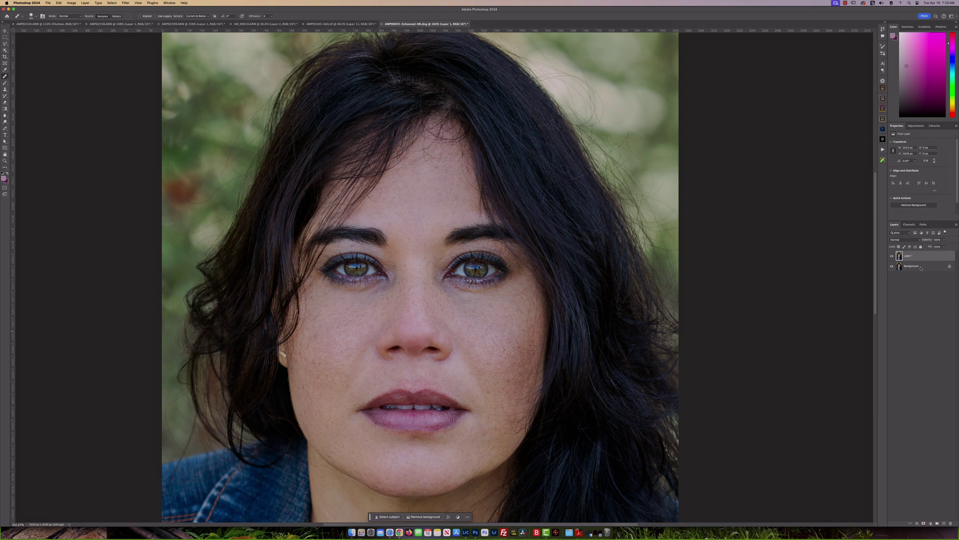
Step: Toggle the retouched layer's visibility to compare the woman's face before and after the retouch
{"action": "left_click", "coordinate": [892, 255]}
{"action": "left_click", "coordinate": [892, 256]}
{"action": "left_click", "coordinate": [892, 255]}
{"action": "left_click", "coordinate": [892, 255]}
Step: Add a layer mask to the retouched layer and brush black over the nose and cheeks to restore the freckles
{"action": "scroll", "coordinate": [447, 358], "scroll_direction": "up", "scroll_amount": 4}
{"action": "scroll", "coordinate": [430, 355], "scroll_direction": "down", "scroll_amount": 2}
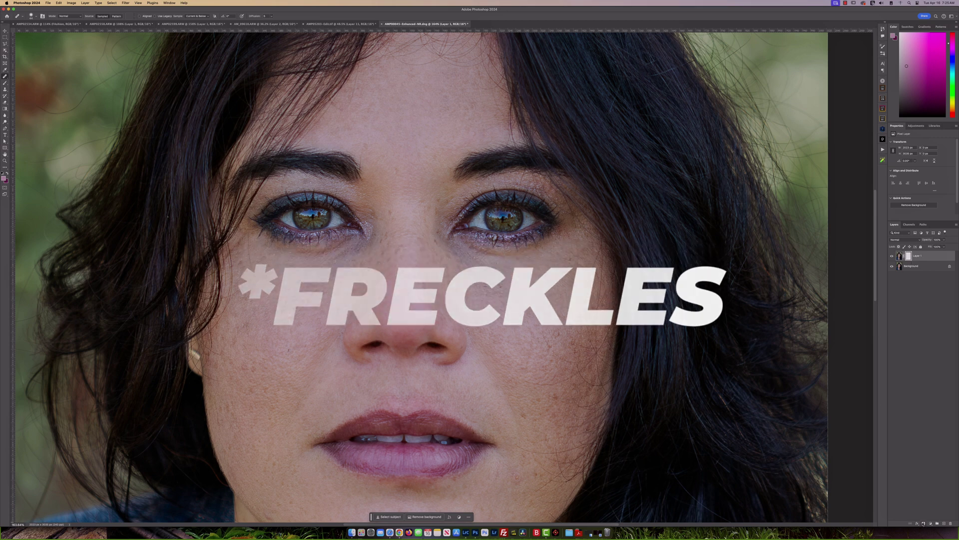
{"action": "key", "text": "b"}
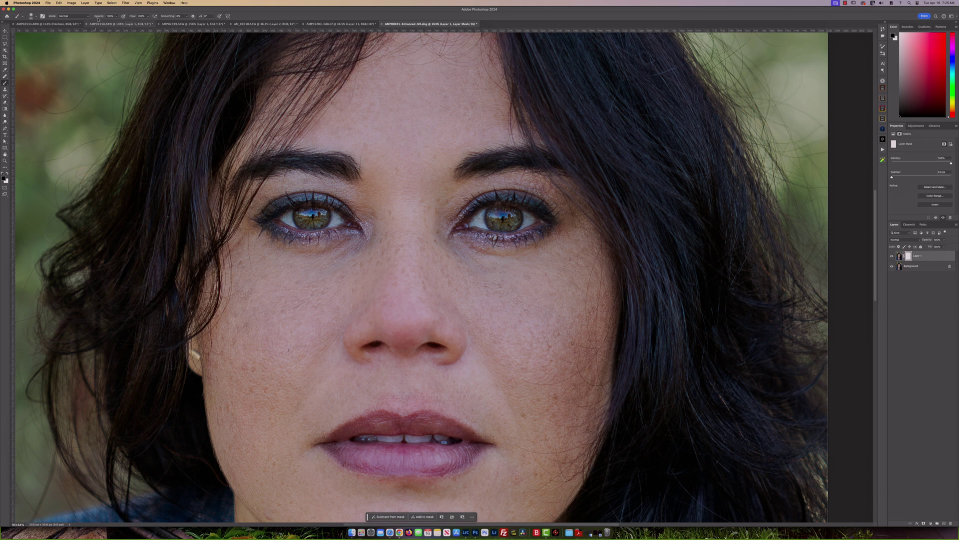
{"action": "left_click_drag", "start_coordinate": [408, 267], "coordinate": [438, 275], "text": "ctrl+alt"}
{"action": "scroll", "coordinate": [510, 386], "scroll_direction": "left", "scroll_amount": 3}
{"action": "scroll", "coordinate": [510, 385], "scroll_direction": "down", "scroll_amount": 1}
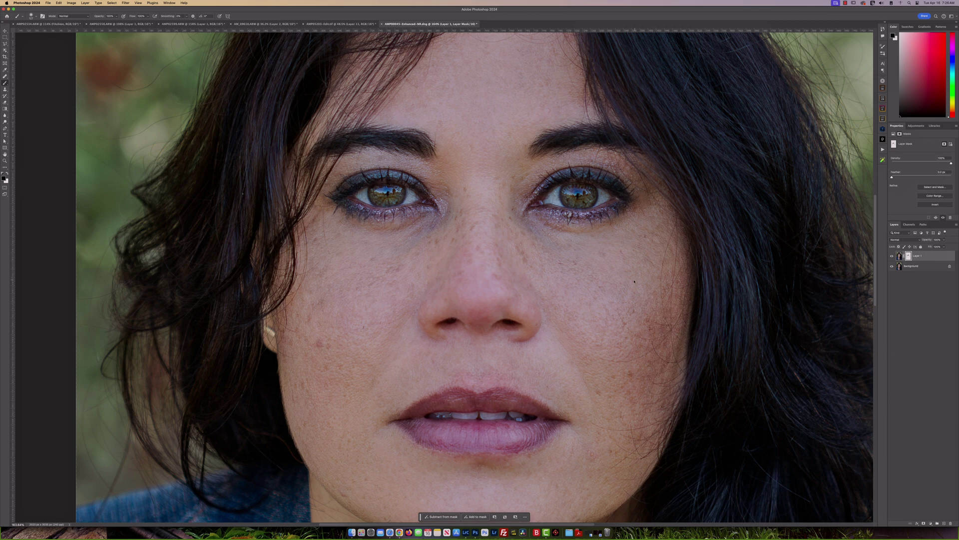
{"action": "scroll", "coordinate": [632, 281], "scroll_direction": "down", "scroll_amount": 5}
{"action": "scroll", "coordinate": [632, 281], "scroll_direction": "up", "scroll_amount": 5}
{"action": "scroll", "coordinate": [632, 281], "scroll_direction": "down", "scroll_amount": 2}
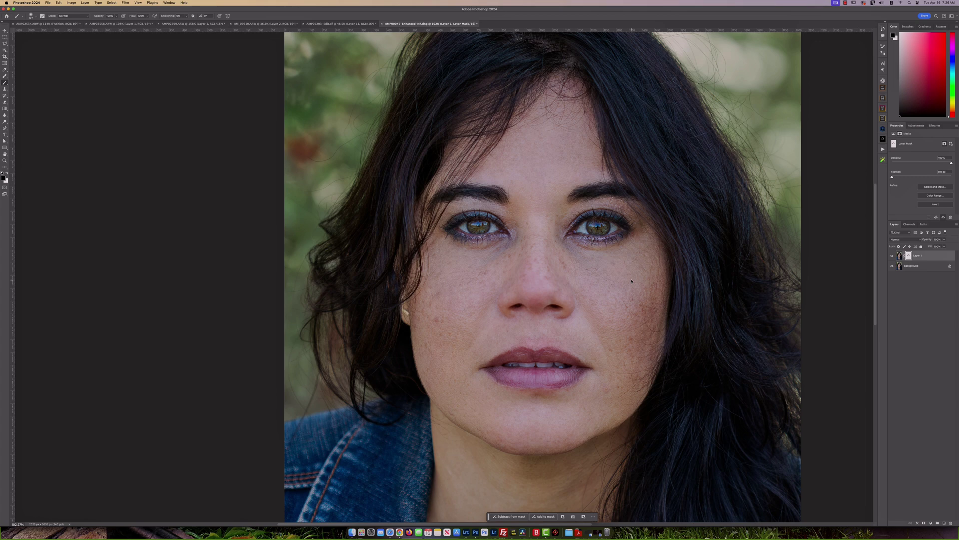
{"action": "scroll", "coordinate": [589, 289], "scroll_direction": "down", "scroll_amount": 4}
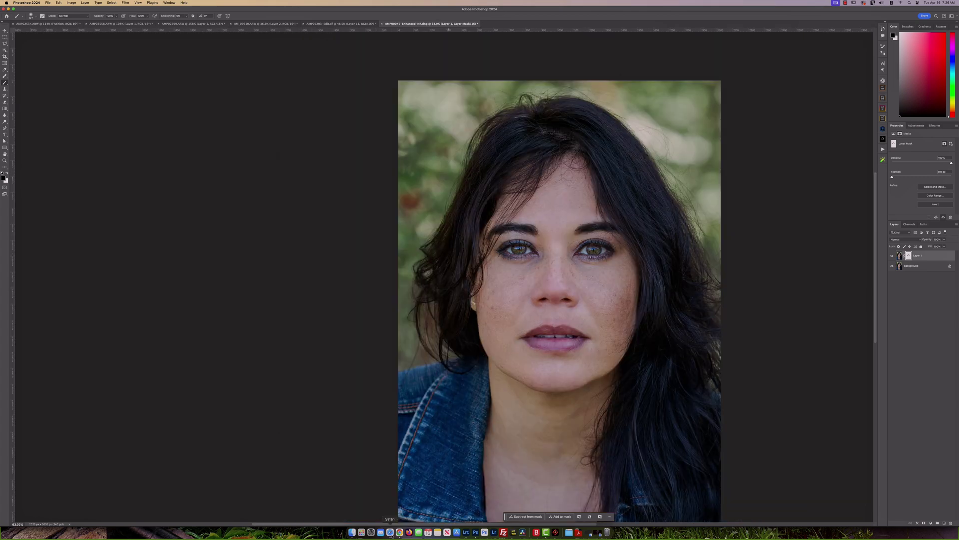
Step: Switch to the Reblum website in Safari and open its pricing plans
{"action": "left_click", "coordinate": [390, 532]}
{"action": "scroll", "coordinate": [574, 242], "scroll_direction": "up", "scroll_amount": 10}
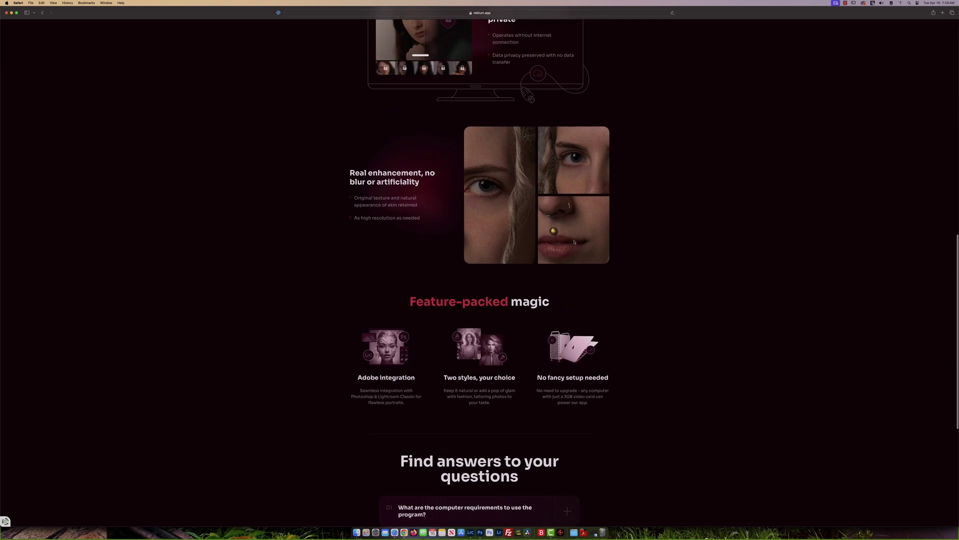
{"action": "scroll", "coordinate": [574, 242], "scroll_direction": "up", "scroll_amount": 10}
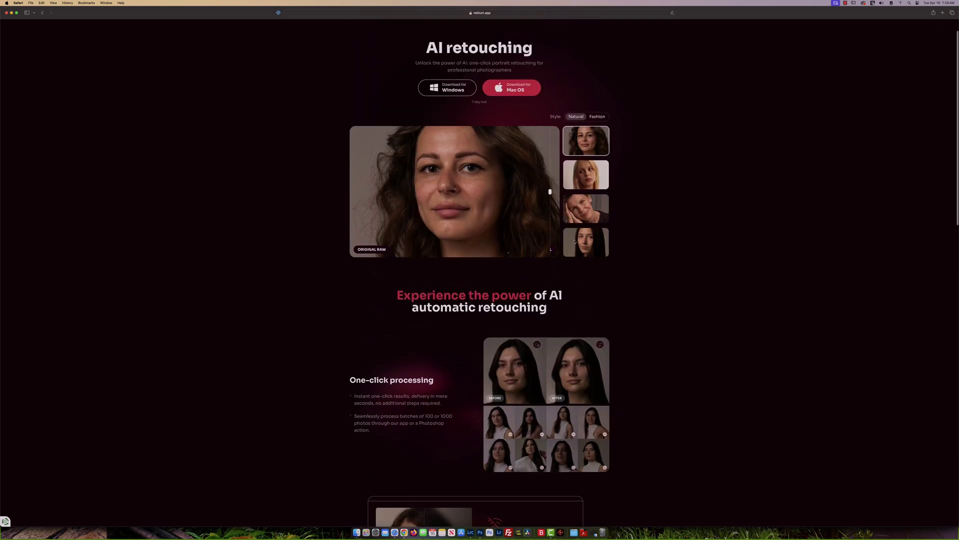
{"action": "left_click", "coordinate": [515, 31]}
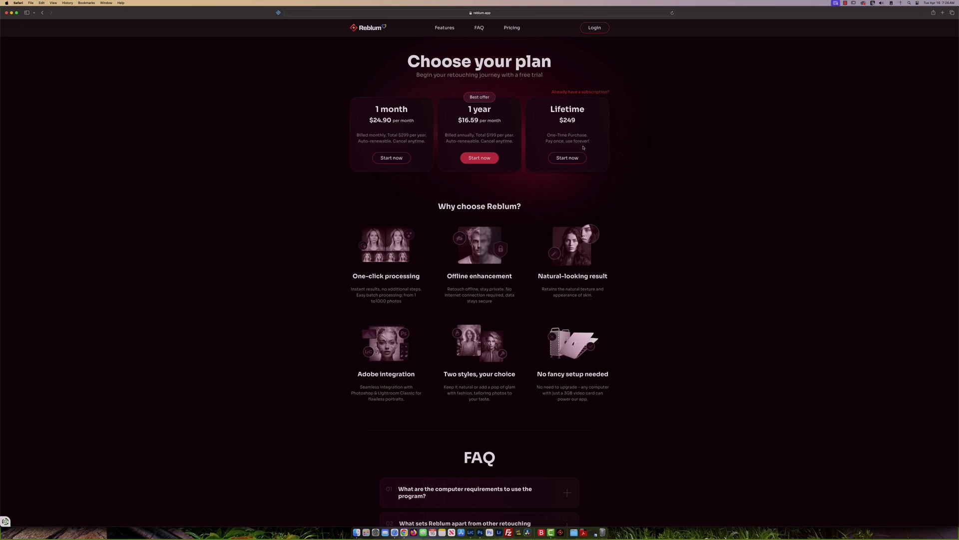
Step: Open the website's Features section and review the one-click processing, offline privacy and real enhancement descriptions
{"action": "left_click", "coordinate": [445, 27]}
{"action": "scroll", "coordinate": [597, 298], "scroll_direction": "down", "scroll_amount": 2}
{"action": "scroll", "coordinate": [597, 299], "scroll_direction": "down", "scroll_amount": 1}
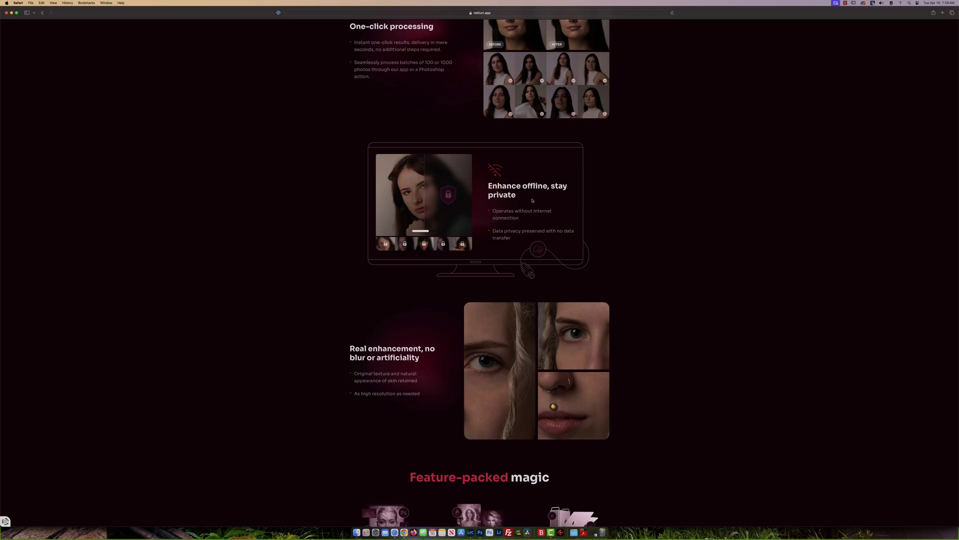
{"action": "scroll", "coordinate": [532, 200], "scroll_direction": "down", "scroll_amount": 5}
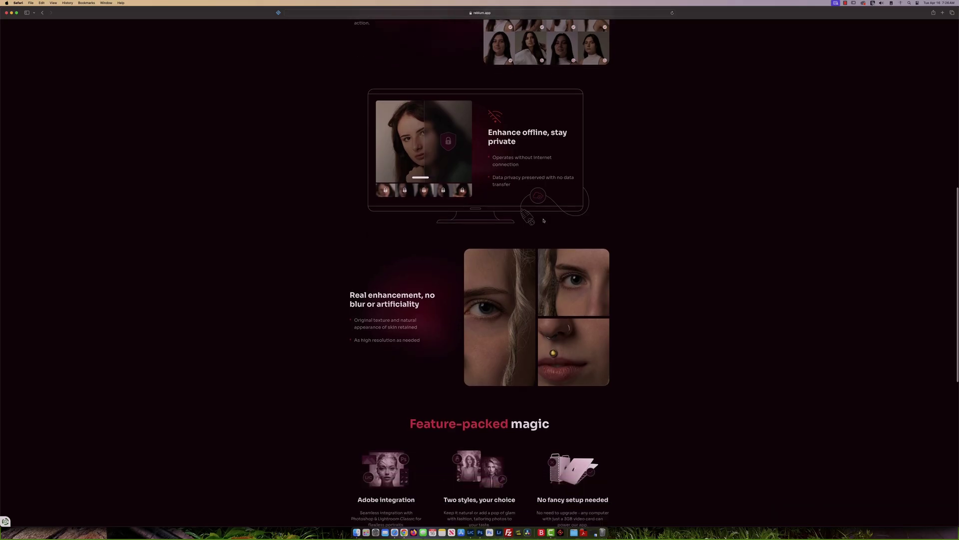
{"action": "scroll", "coordinate": [542, 214], "scroll_direction": "up", "scroll_amount": 12}
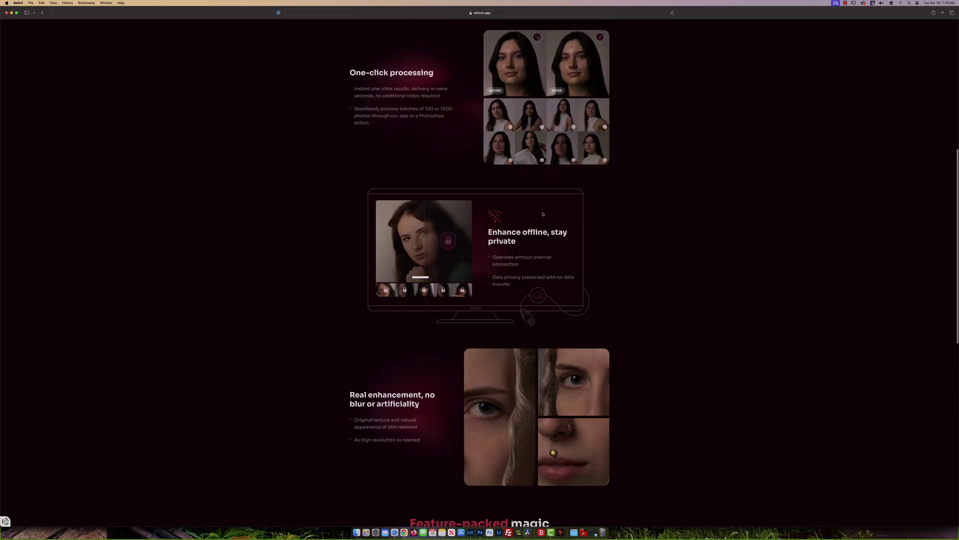